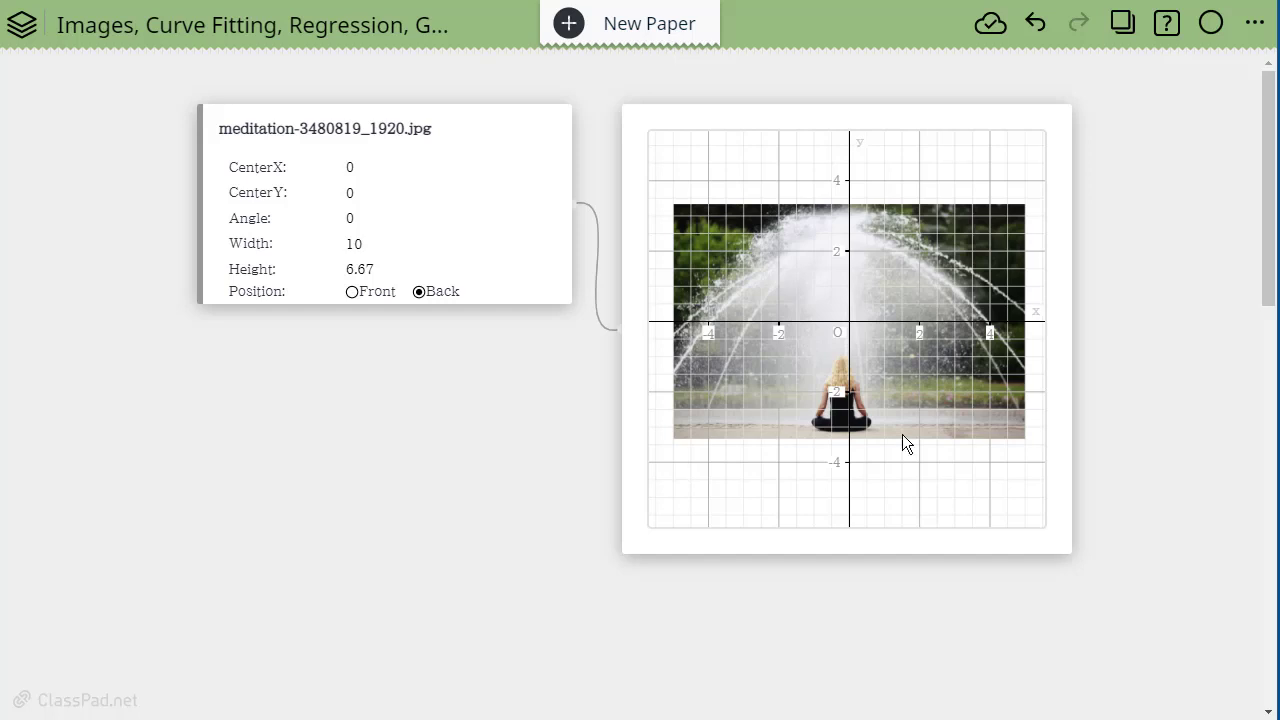
Select the fountain graph to show its bottom toolbar for adding items
{"action": "left_click", "coordinate": [760, 497]}
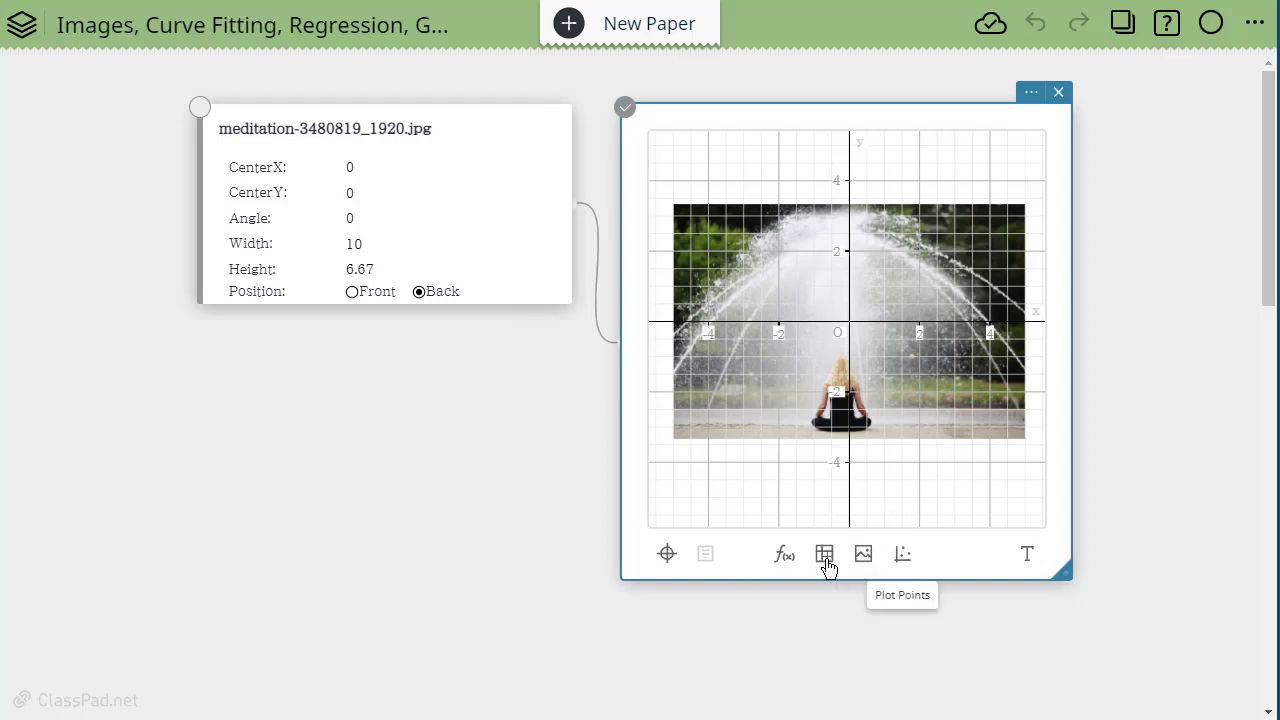
Add an empty Plot Points x/y table beside the graph and set its points to plot in red
{"action": "left_click", "coordinate": [906, 559]}
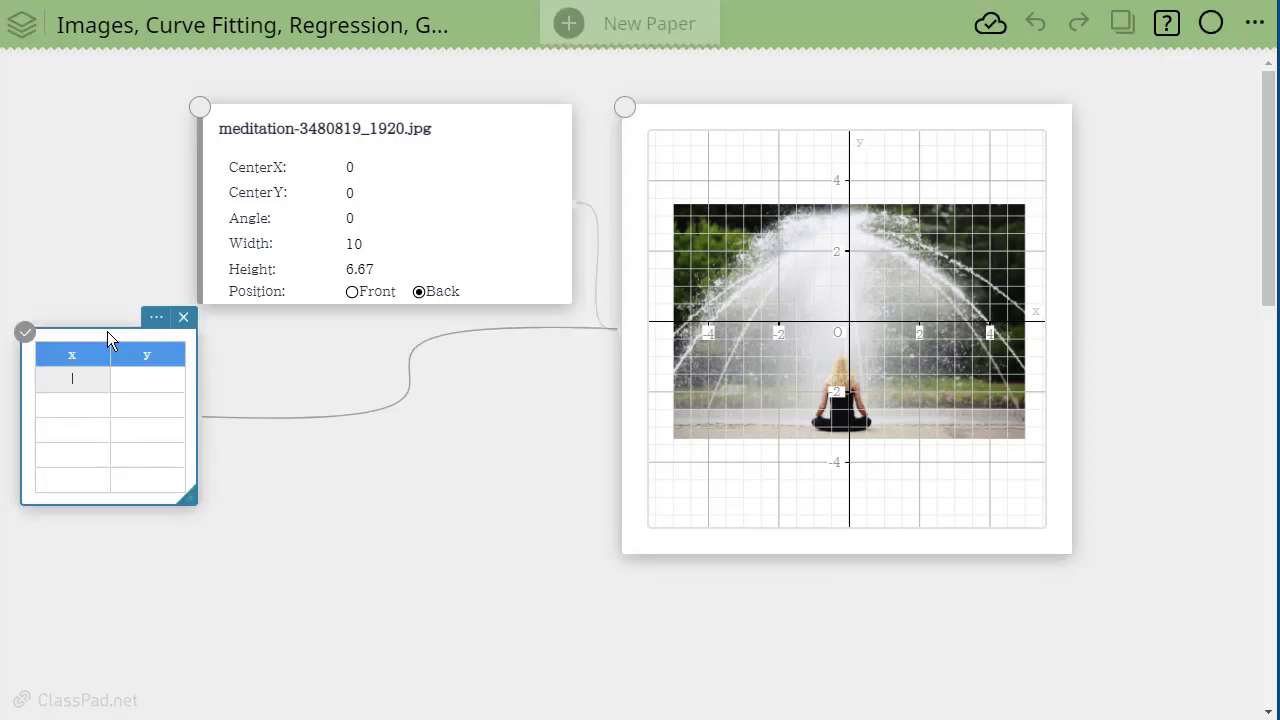
{"action": "left_click_drag", "start_coordinate": [108, 336], "coordinate": [236, 350]}
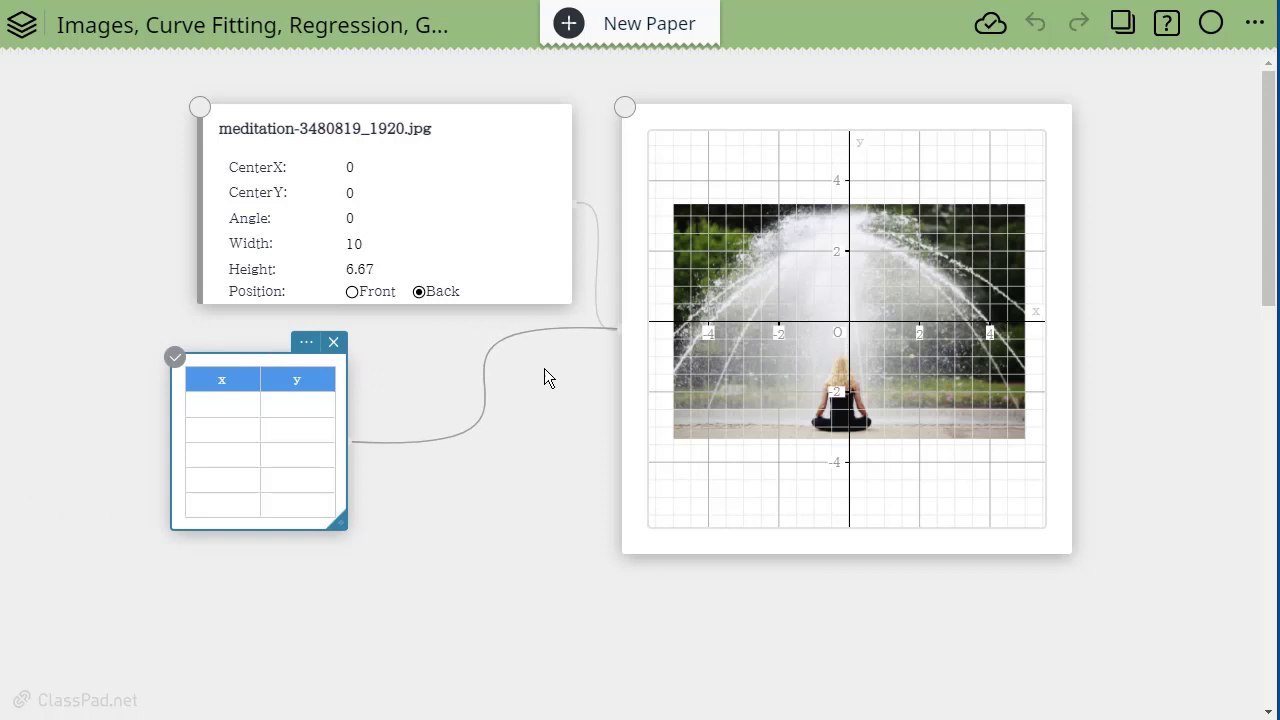
{"action": "left_click", "coordinate": [306, 345]}
{"action": "left_click", "coordinate": [288, 414]}
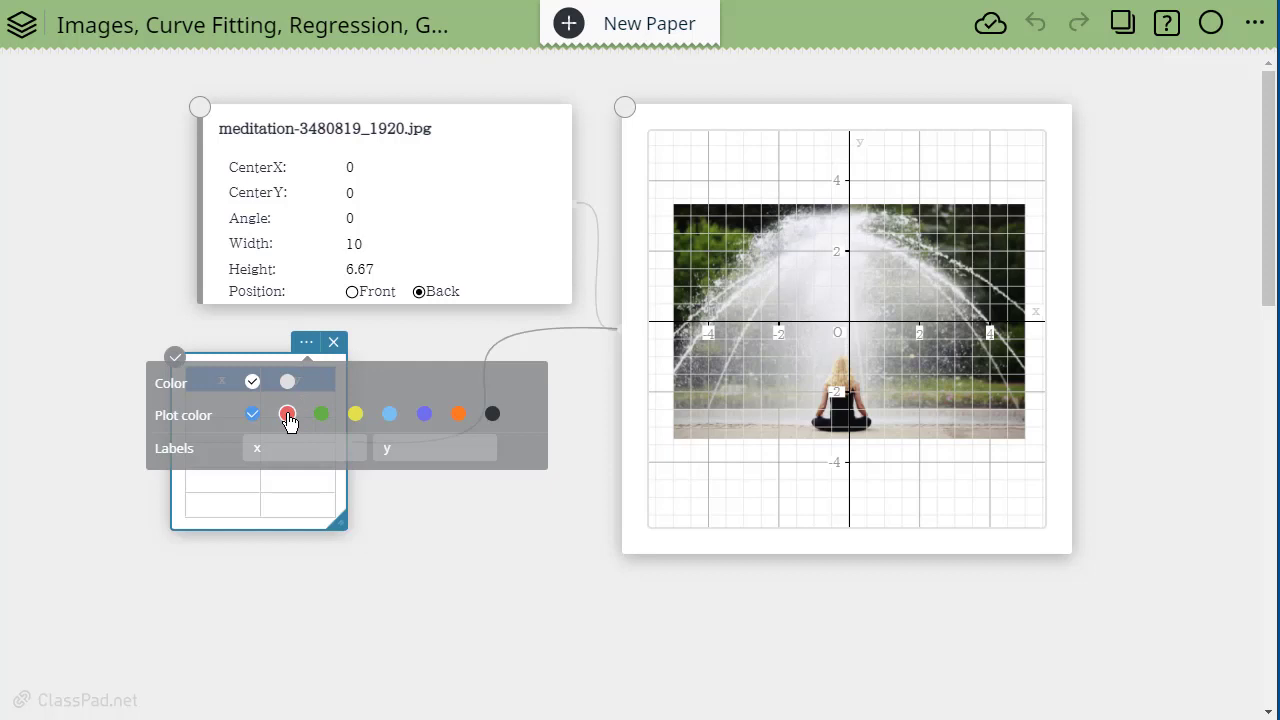
{"action": "left_click", "coordinate": [453, 486]}
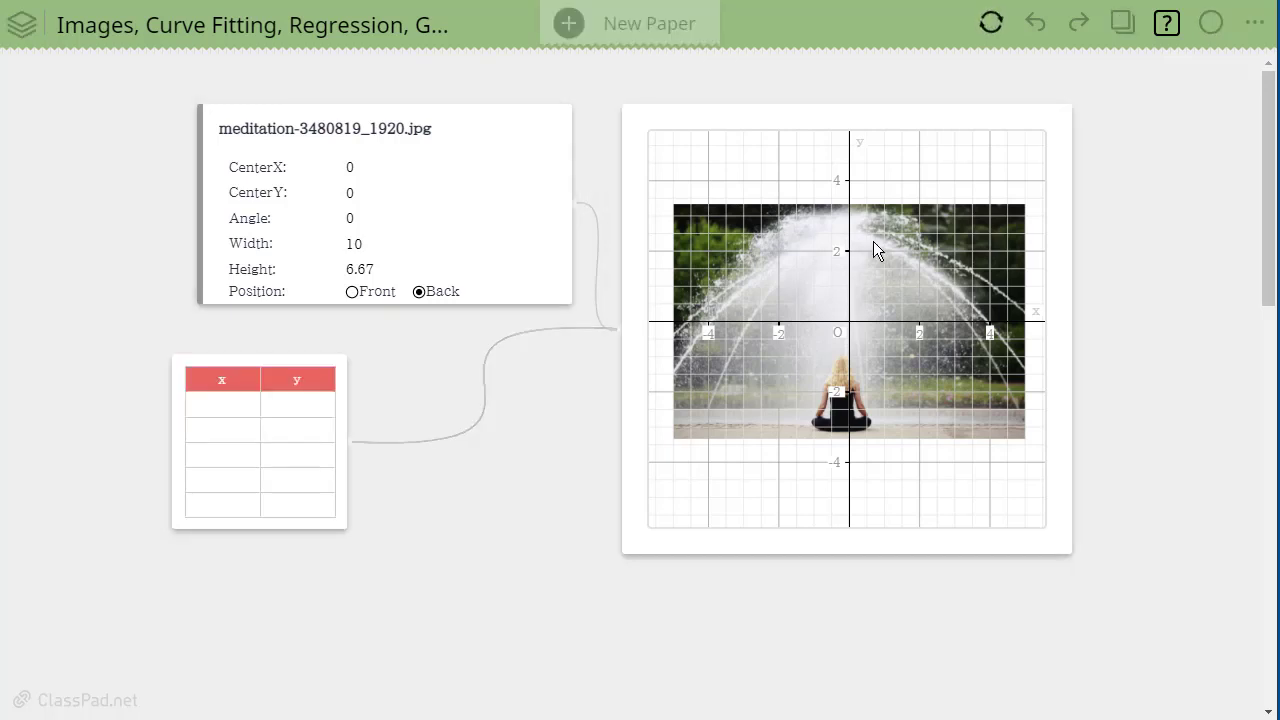
Enter the first three points (1,2), (1,3) and (2,3) into the table
{"action": "left_click", "coordinate": [224, 410]}
{"action": "left_click", "coordinate": [225, 408]}
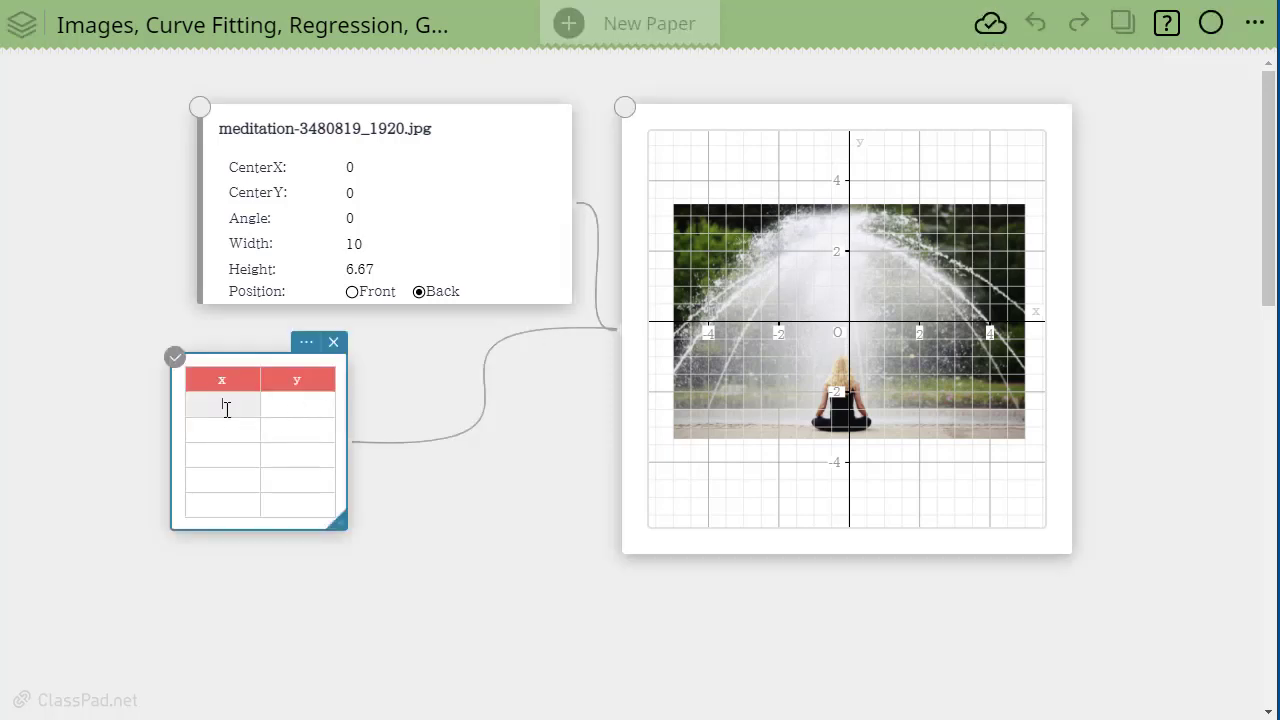
{"action": "type", "text": "1"}
{"action": "key", "text": "Tab"}
{"action": "type", "text": "2"}
{"action": "key", "text": "Return"}
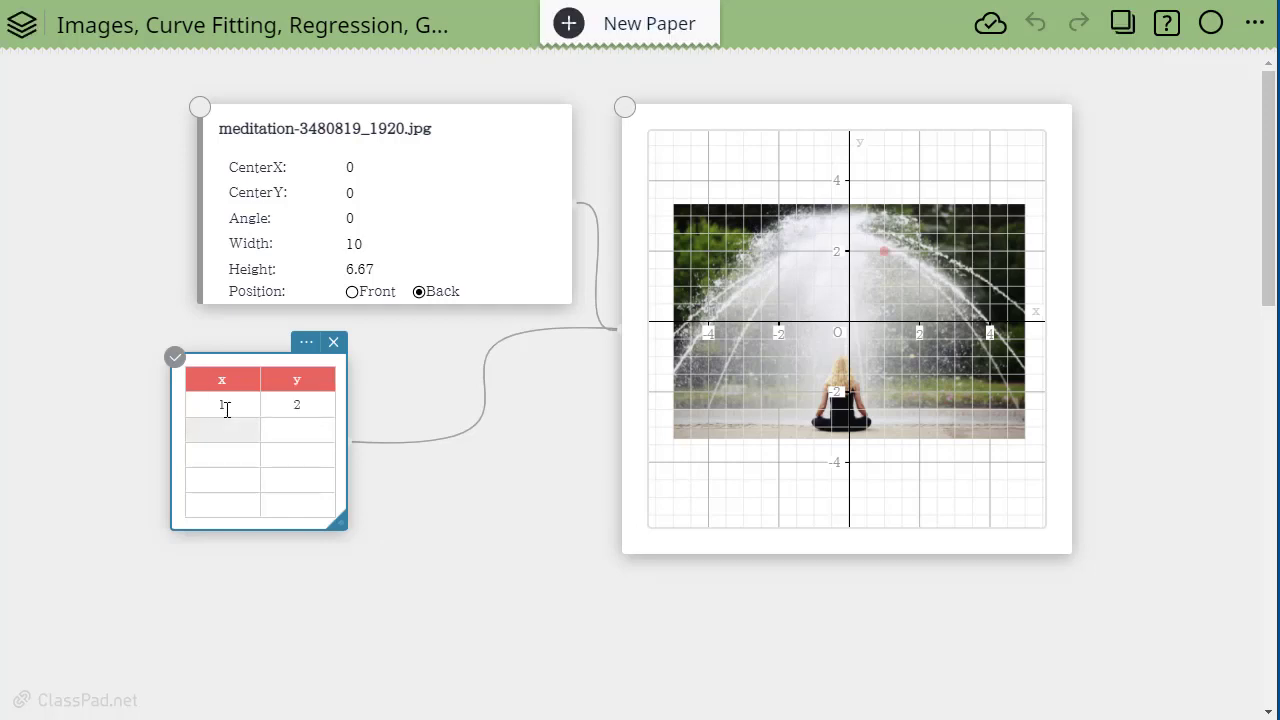
{"action": "type", "text": "1"}
{"action": "key", "text": "Tab"}
{"action": "type", "text": "3"}
{"action": "key", "text": "Return"}
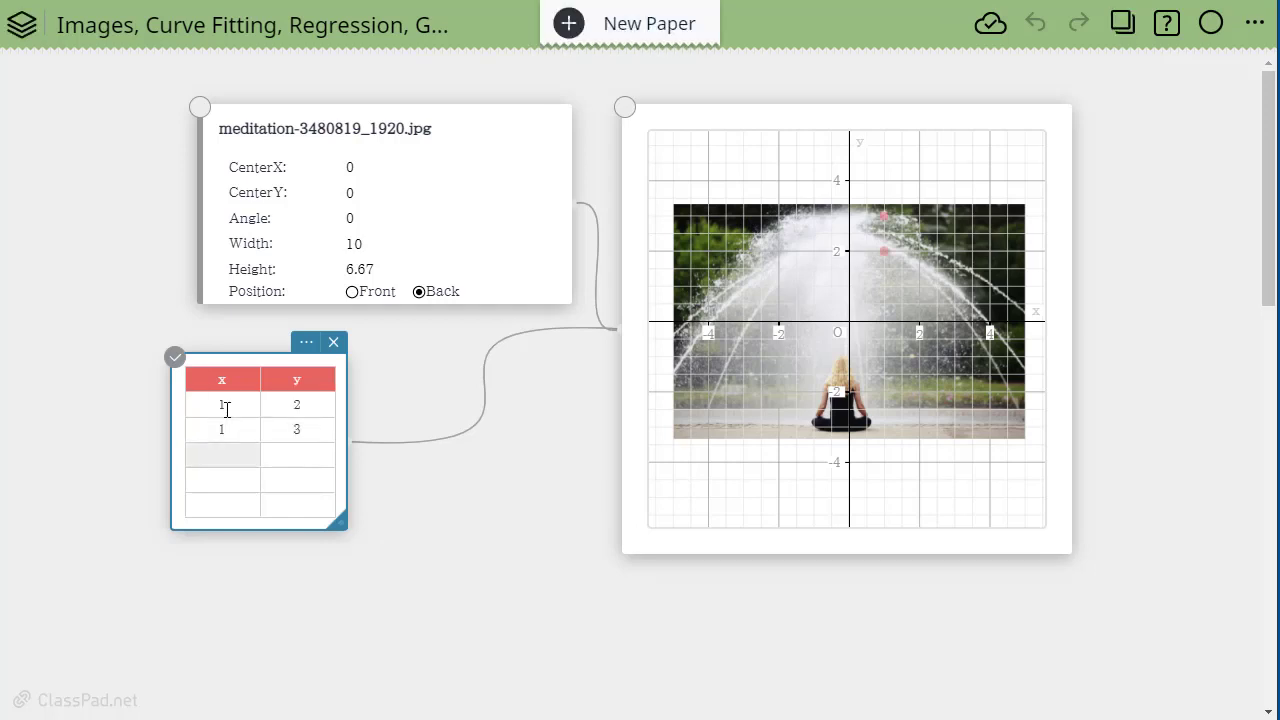
{"action": "type", "text": "2"}
{"action": "key", "text": "Tab"}
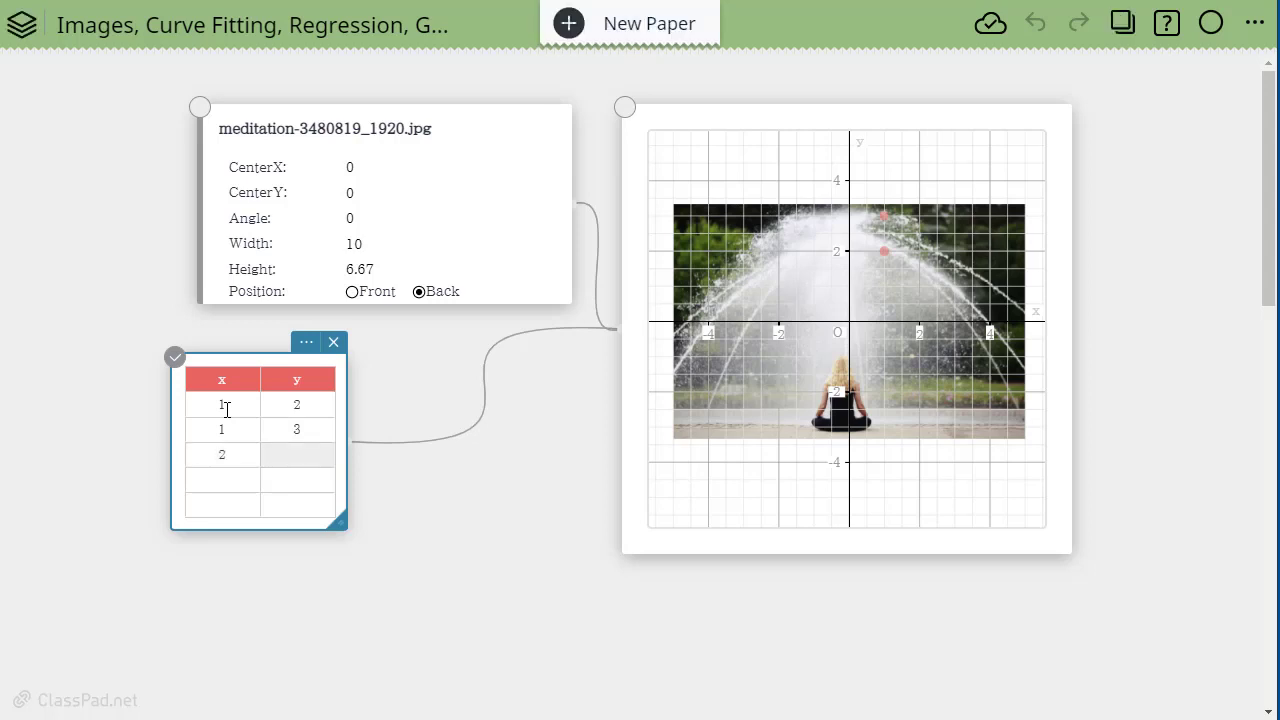
{"action": "type", "text": "3"}
{"action": "key", "text": "Return"}
Enter the remaining points (2,4), (3,1) and (3,5) into the table
{"action": "type", "text": "2"}
{"action": "key", "text": "Tab"}
{"action": "type", "text": "4"}
{"action": "key", "text": "Return"}
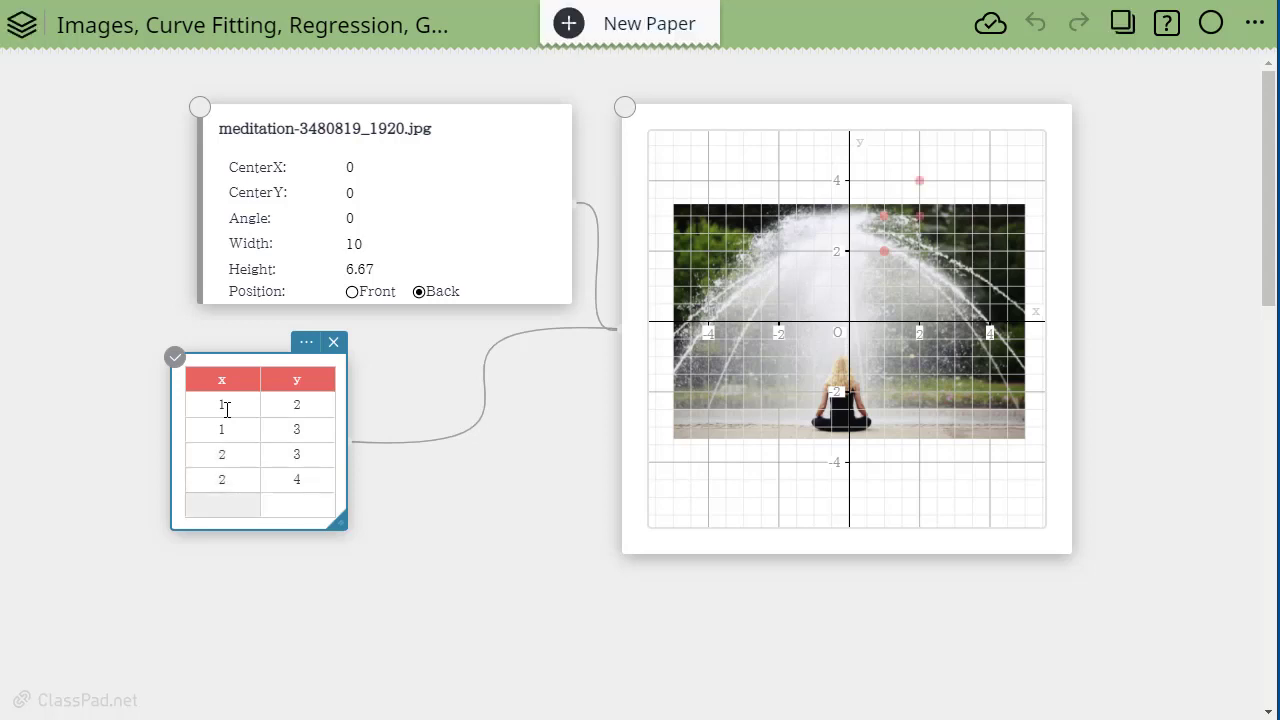
{"action": "type", "text": "3"}
{"action": "key", "text": "Tab"}
{"action": "type", "text": "1"}
{"action": "key", "text": "Return"}
{"action": "type", "text": "3"}
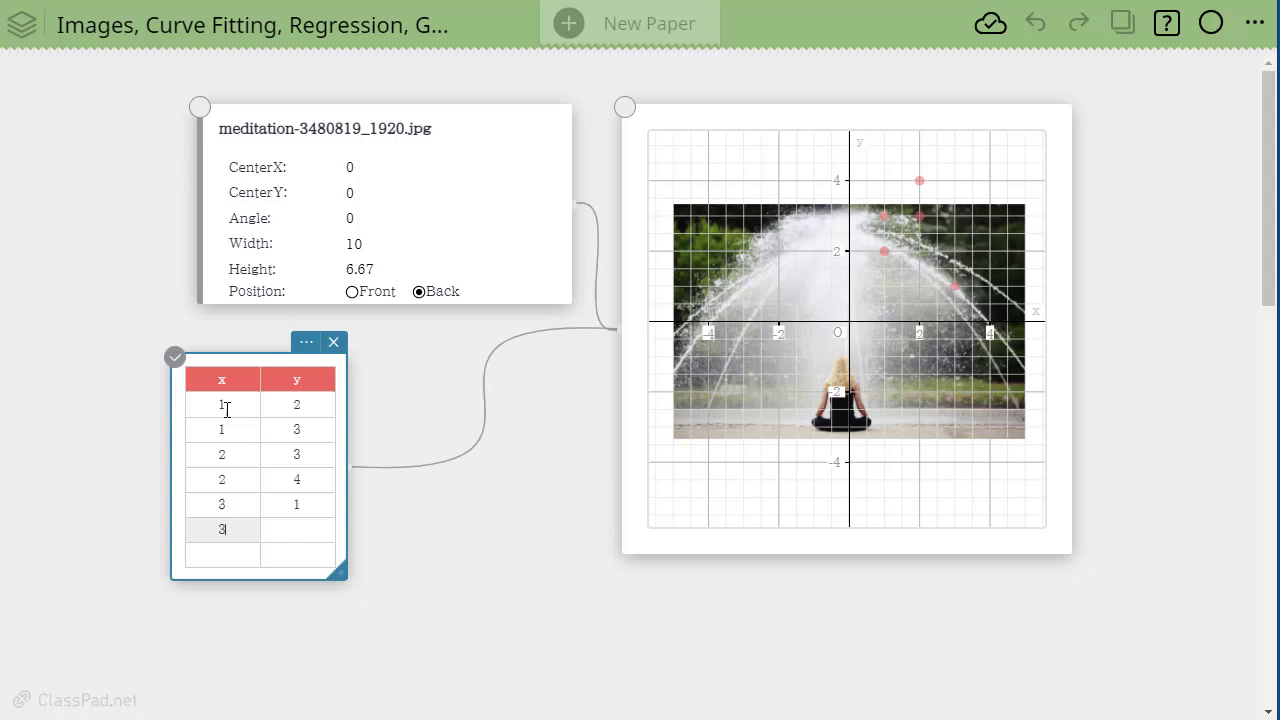
{"action": "key", "text": "Tab"}
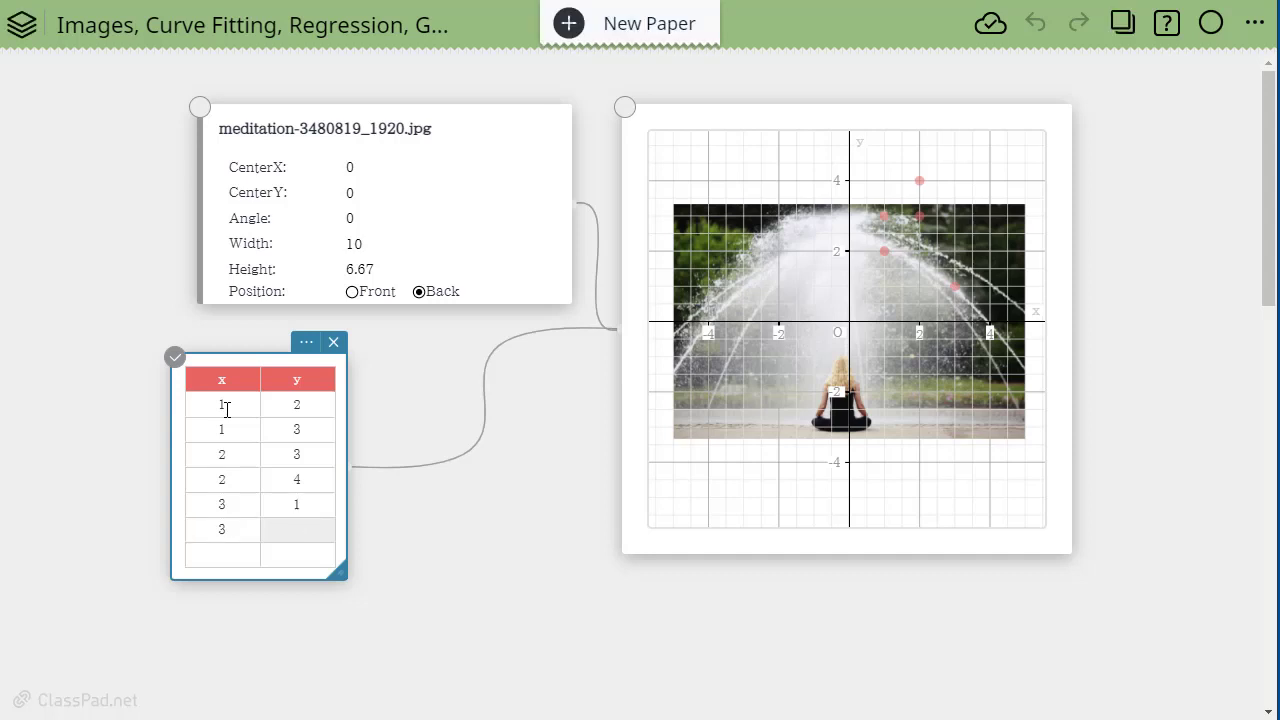
{"action": "type", "text": "5"}
{"action": "key", "text": "Return"}
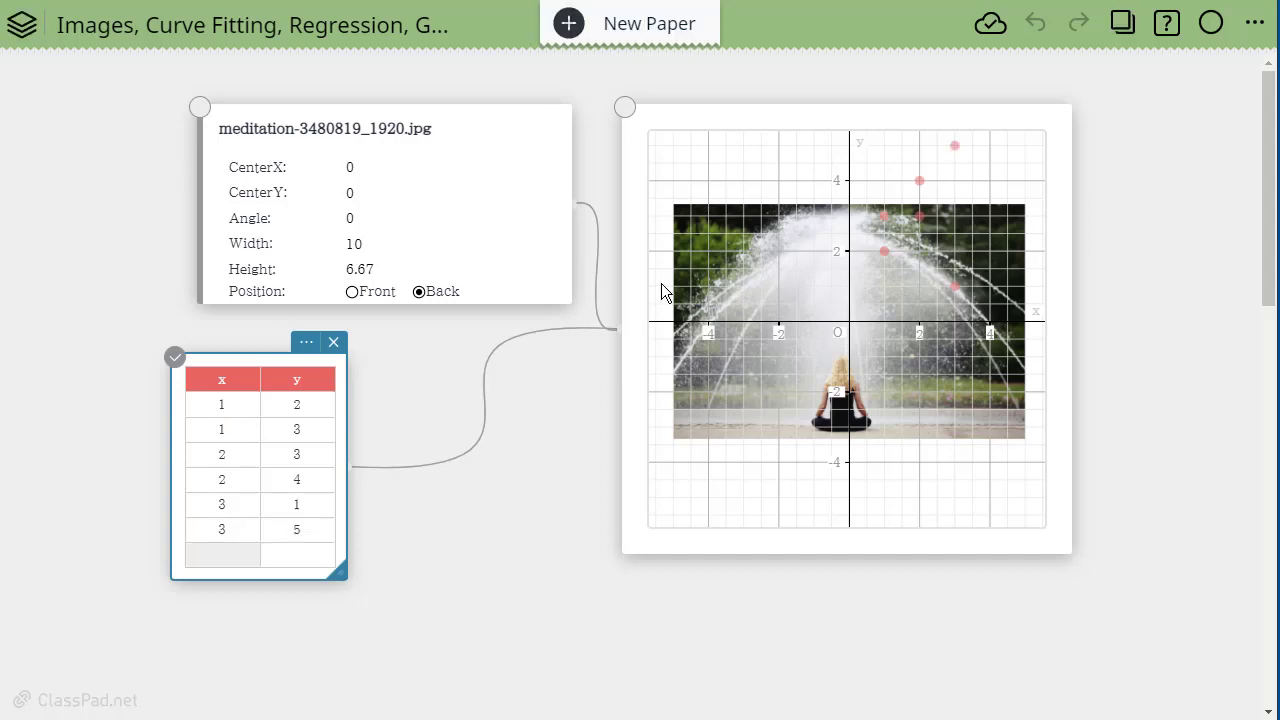
Drag the red points onto the arc: (-3.84,-2.1), (-2.5,0.5), (-0.35,2.34), (0.82,2.08), (2.61,0.77), (4.37,-1.5)
{"action": "left_click", "coordinate": [956, 145]}
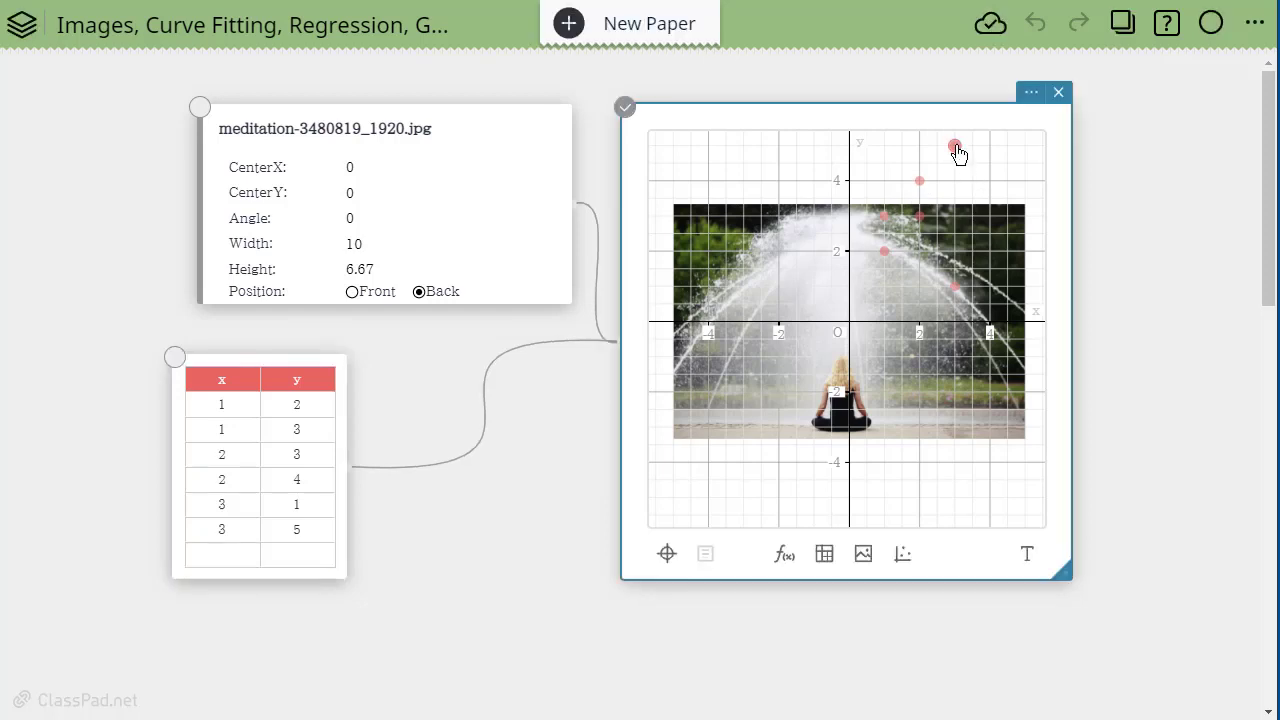
{"action": "left_click_drag", "start_coordinate": [957, 148], "coordinate": [717, 406]}
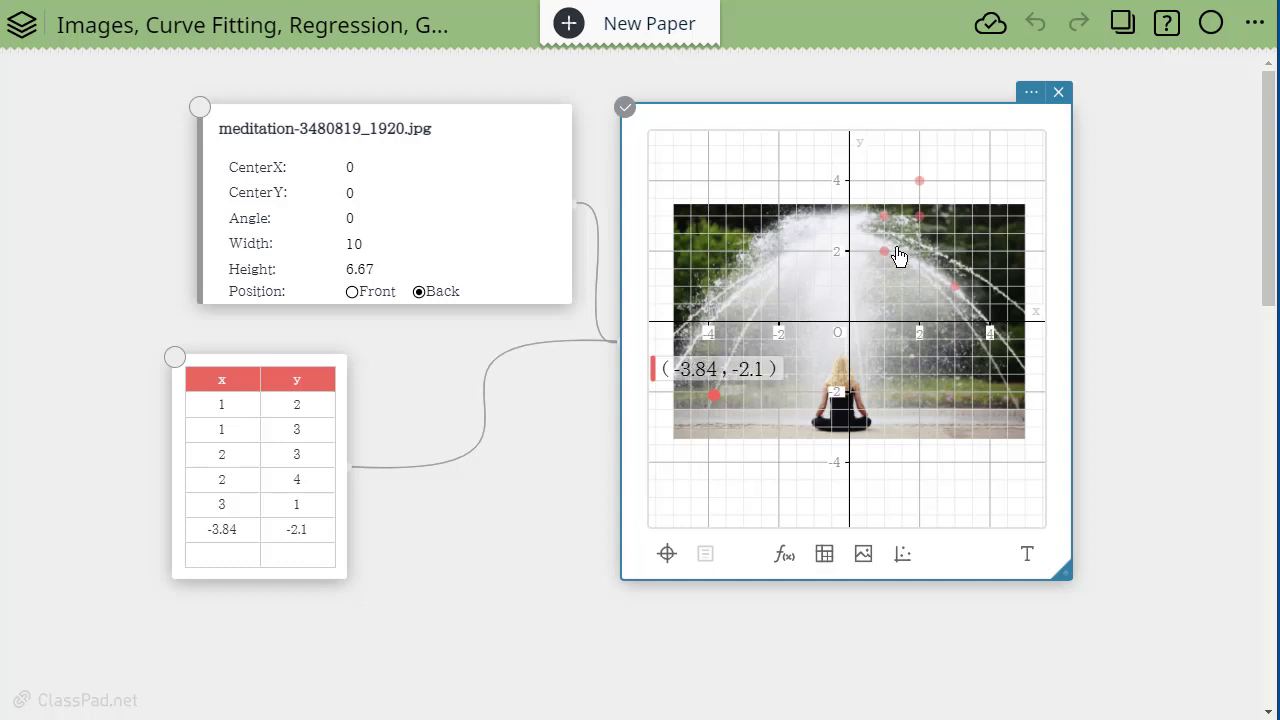
{"action": "left_click_drag", "start_coordinate": [886, 256], "coordinate": [763, 310]}
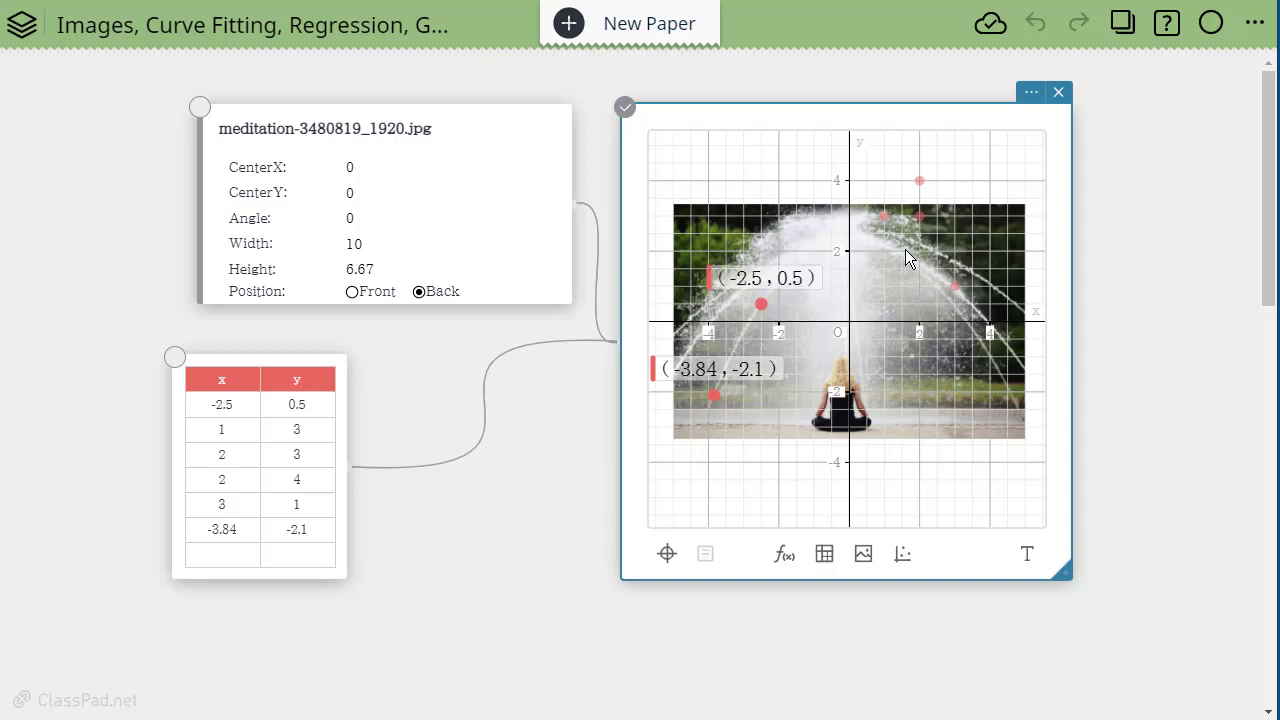
{"action": "left_click_drag", "start_coordinate": [957, 293], "coordinate": [1005, 382]}
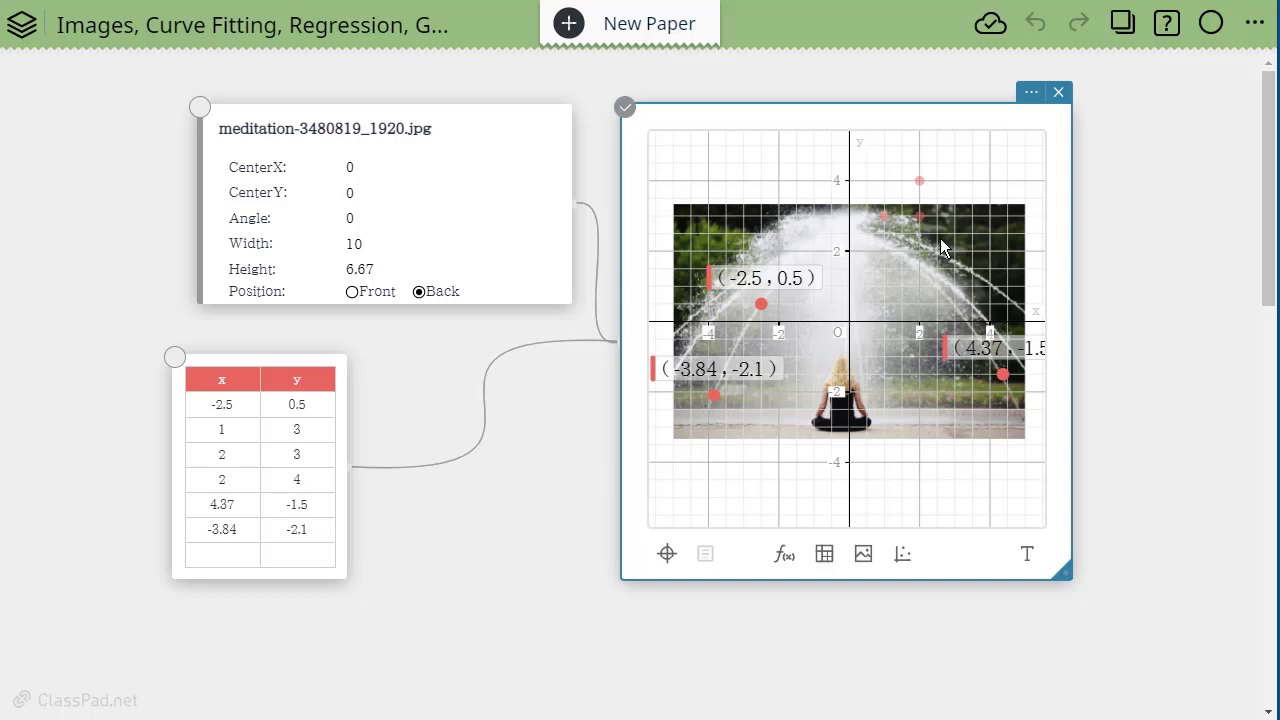
{"action": "left_click_drag", "start_coordinate": [922, 223], "coordinate": [940, 294]}
{"action": "left_click_drag", "start_coordinate": [919, 188], "coordinate": [944, 216]}
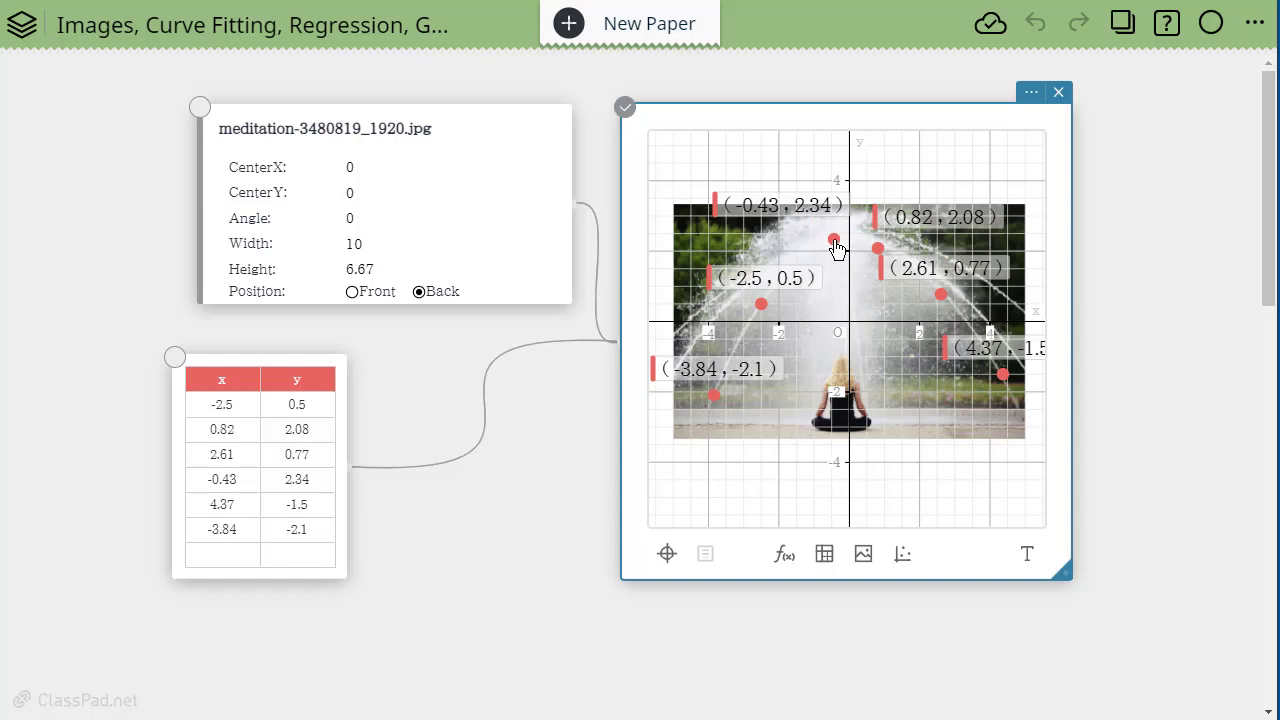
{"action": "left_click_drag", "start_coordinate": [834, 240], "coordinate": [839, 243]}
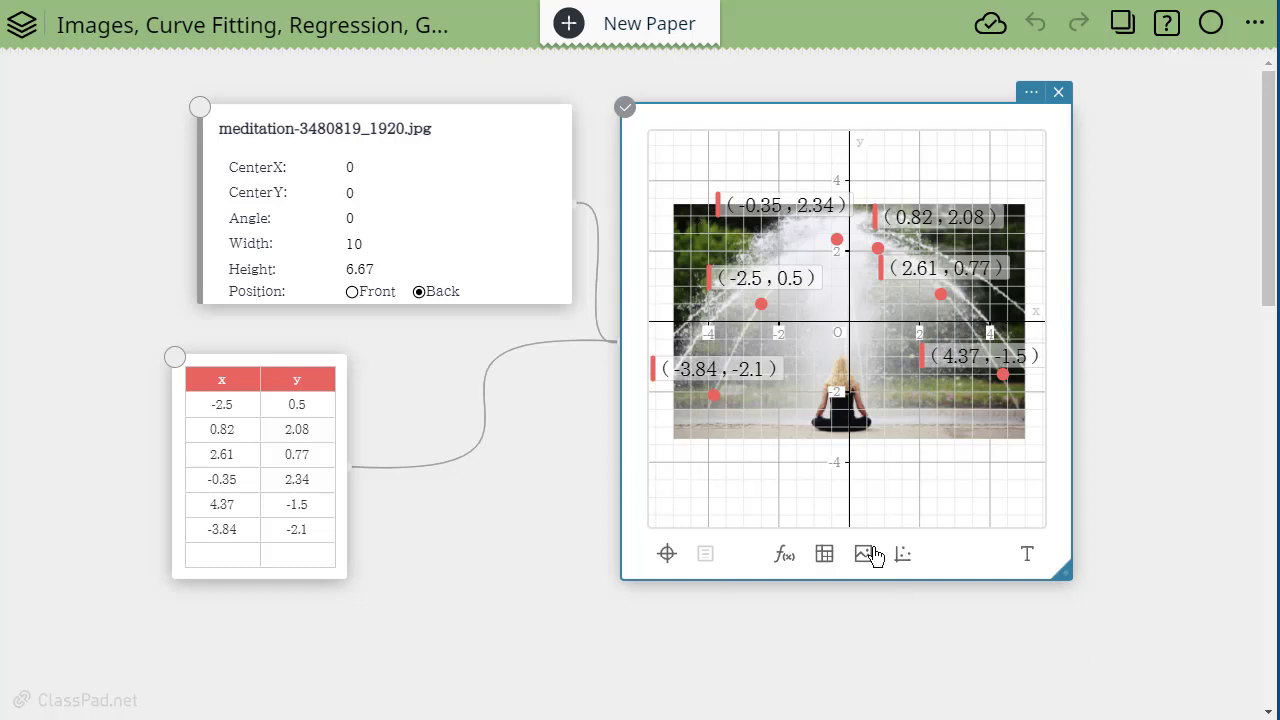
Add an empty Graph Function entry and place it below the fountain graph
{"action": "left_click", "coordinate": [785, 557]}
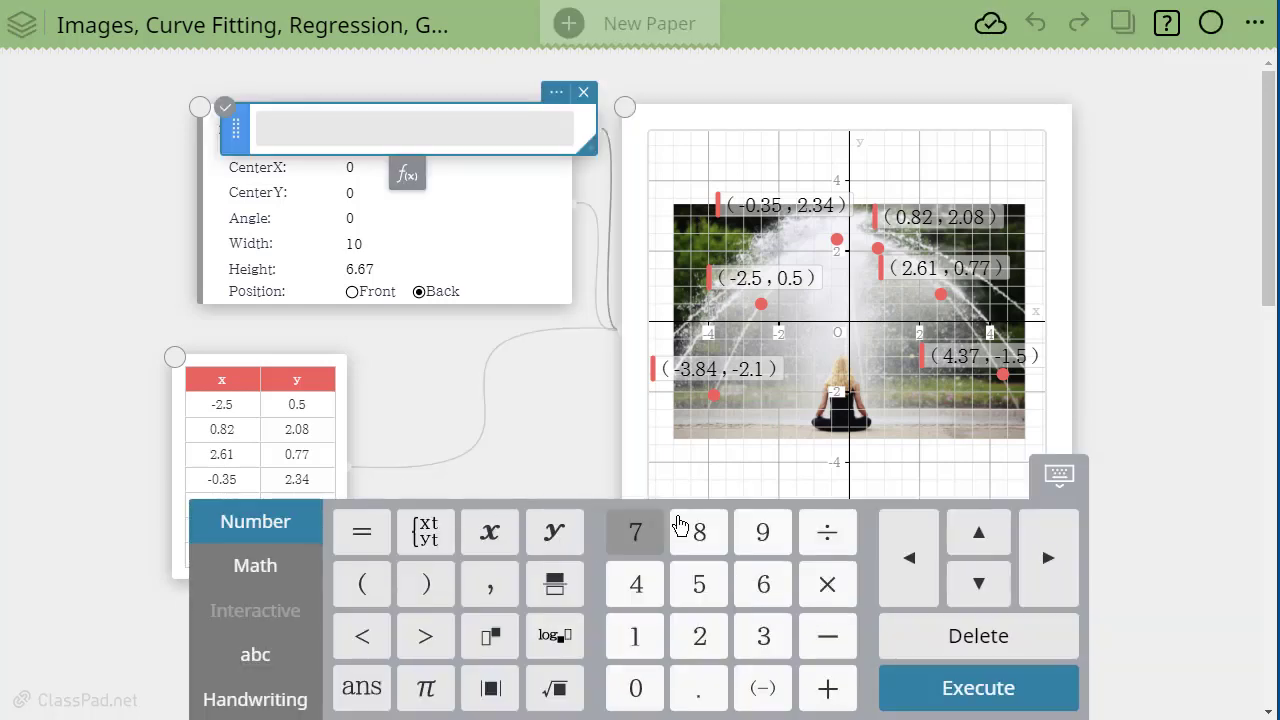
{"action": "left_click", "coordinate": [1176, 440]}
{"action": "left_click", "coordinate": [811, 533]}
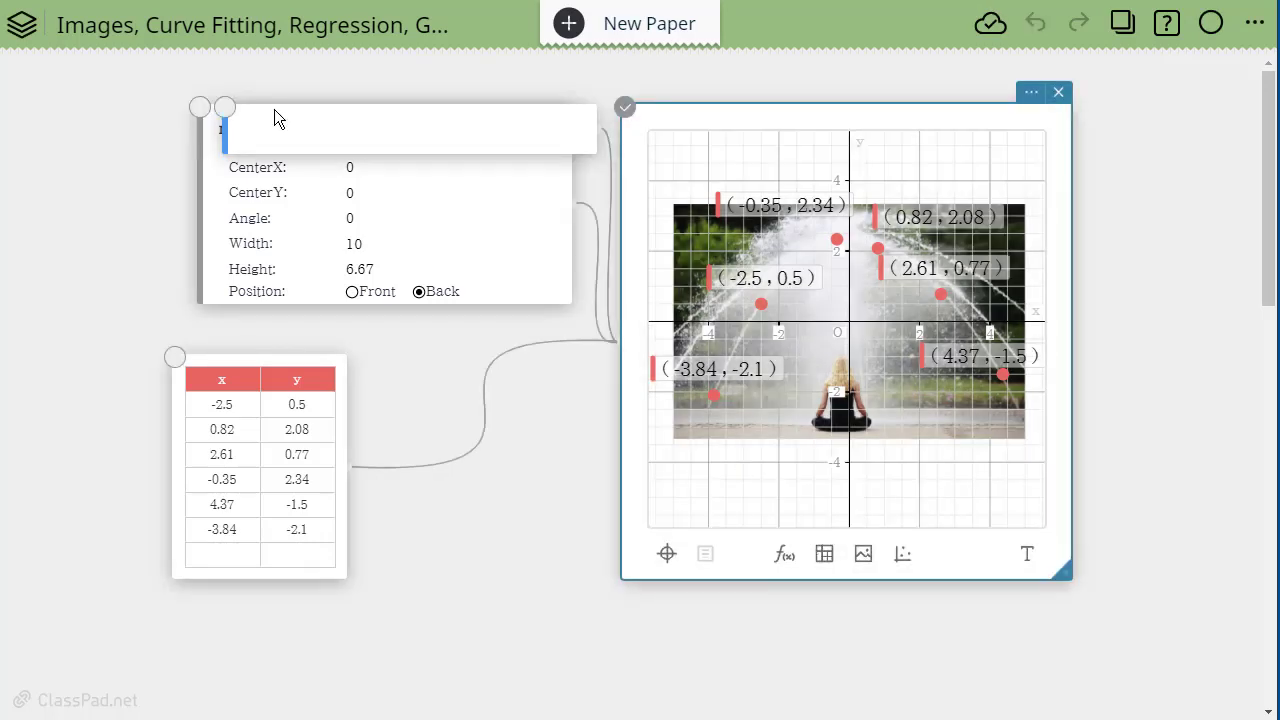
{"action": "left_click", "coordinate": [275, 112]}
{"action": "left_click_drag", "start_coordinate": [240, 126], "coordinate": [664, 604]}
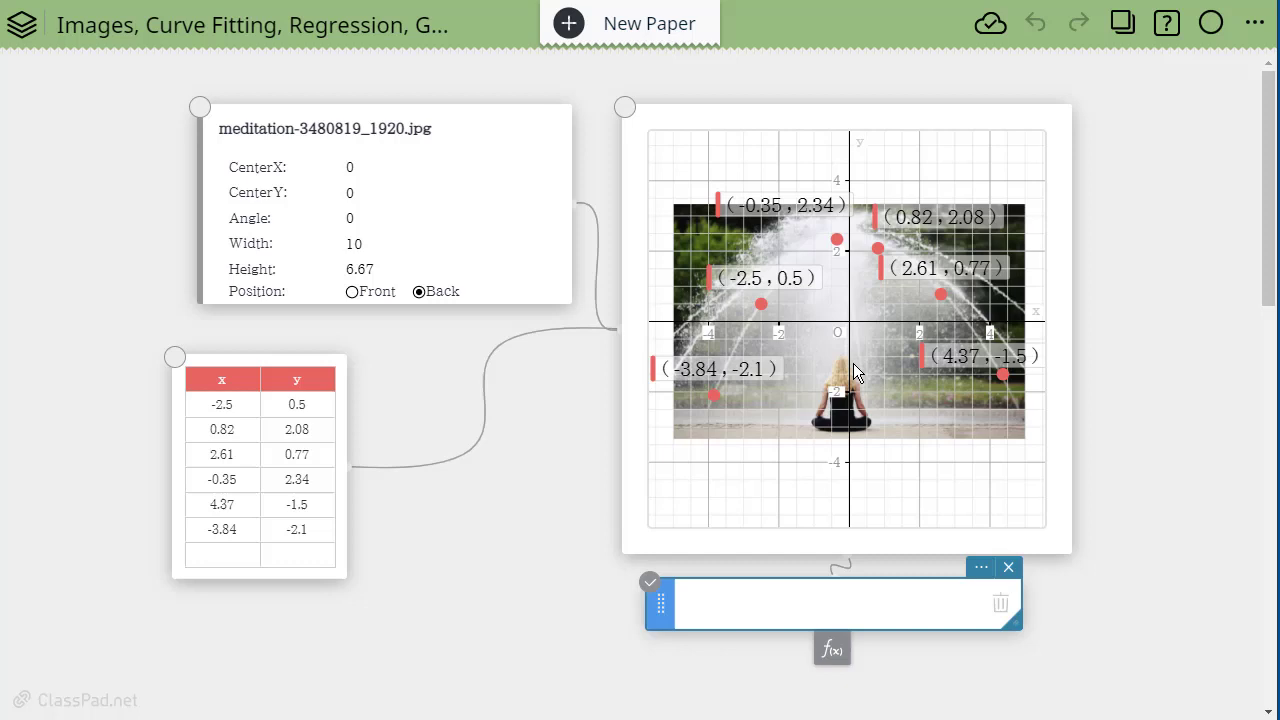
{"action": "left_click", "coordinate": [774, 451]}
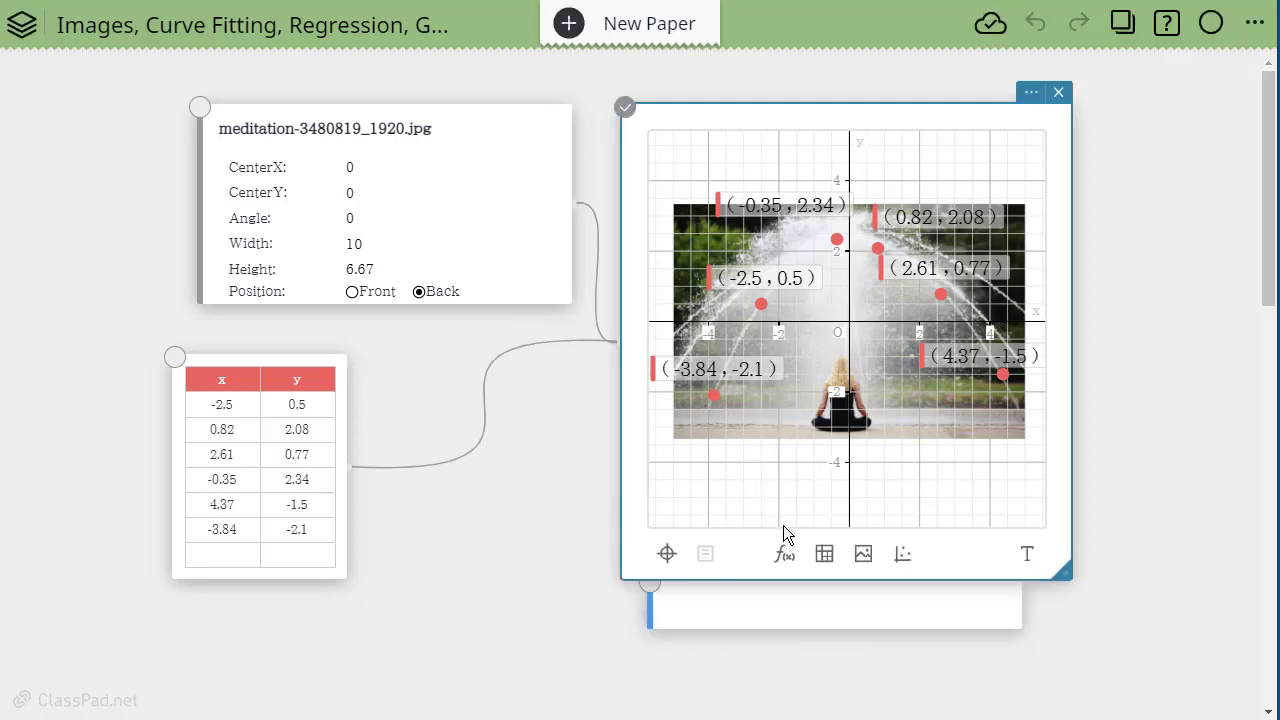
Add a data spreadsheet beside the point table and paste the x values into column A
{"action": "left_click", "coordinate": [824, 556]}
{"action": "left_click_drag", "start_coordinate": [486, 360], "coordinate": [486, 374]}
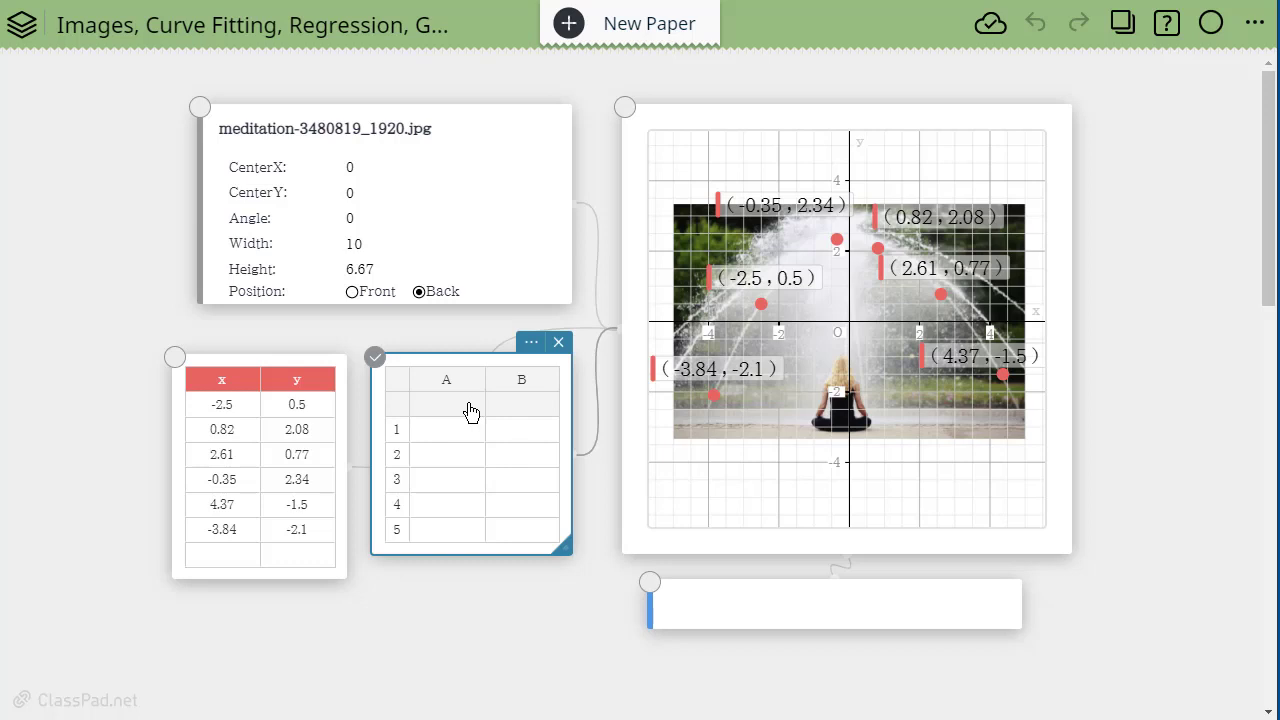
{"action": "left_click", "coordinate": [222, 392]}
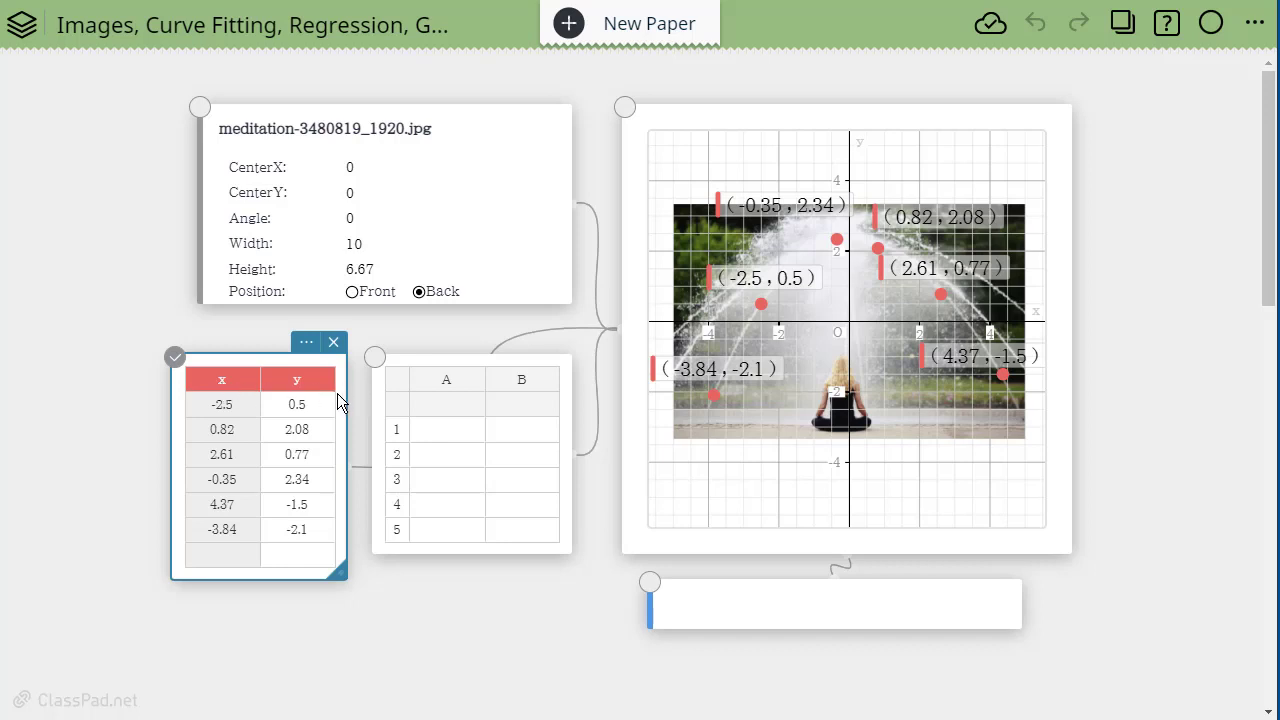
{"action": "left_click", "coordinate": [451, 389]}
{"action": "left_click", "coordinate": [450, 390]}
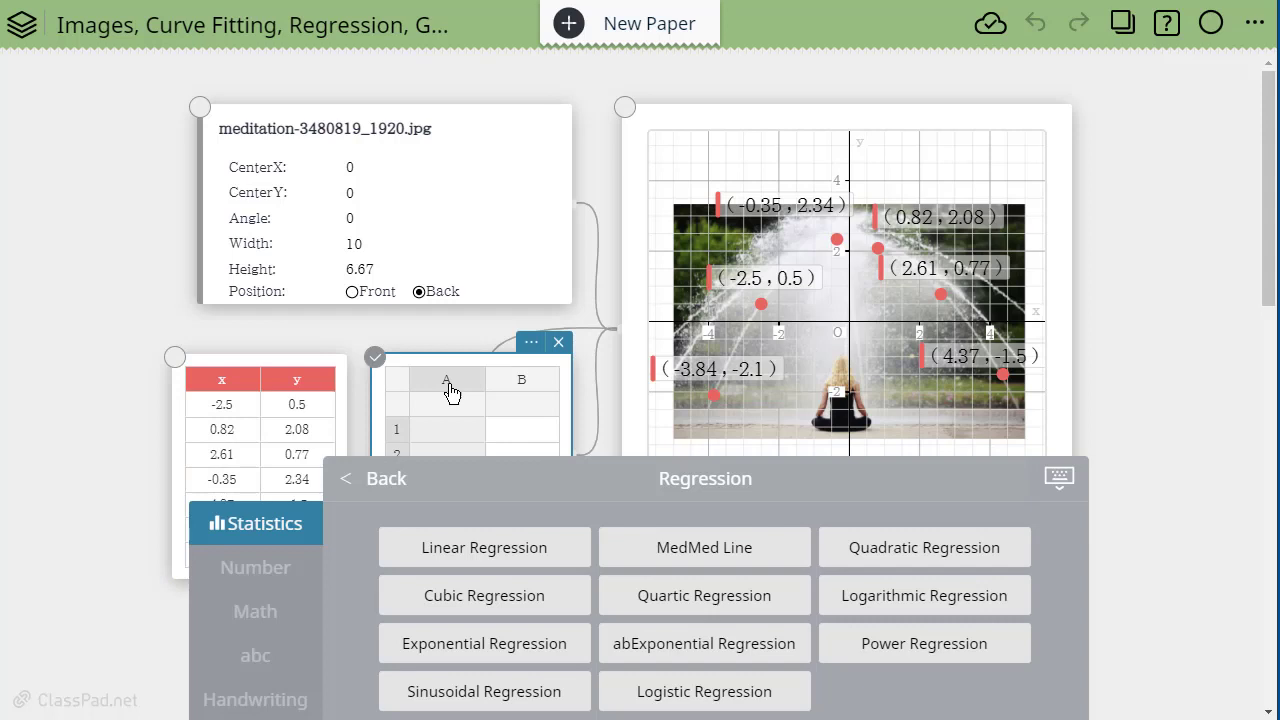
{"action": "left_click", "coordinate": [395, 484]}
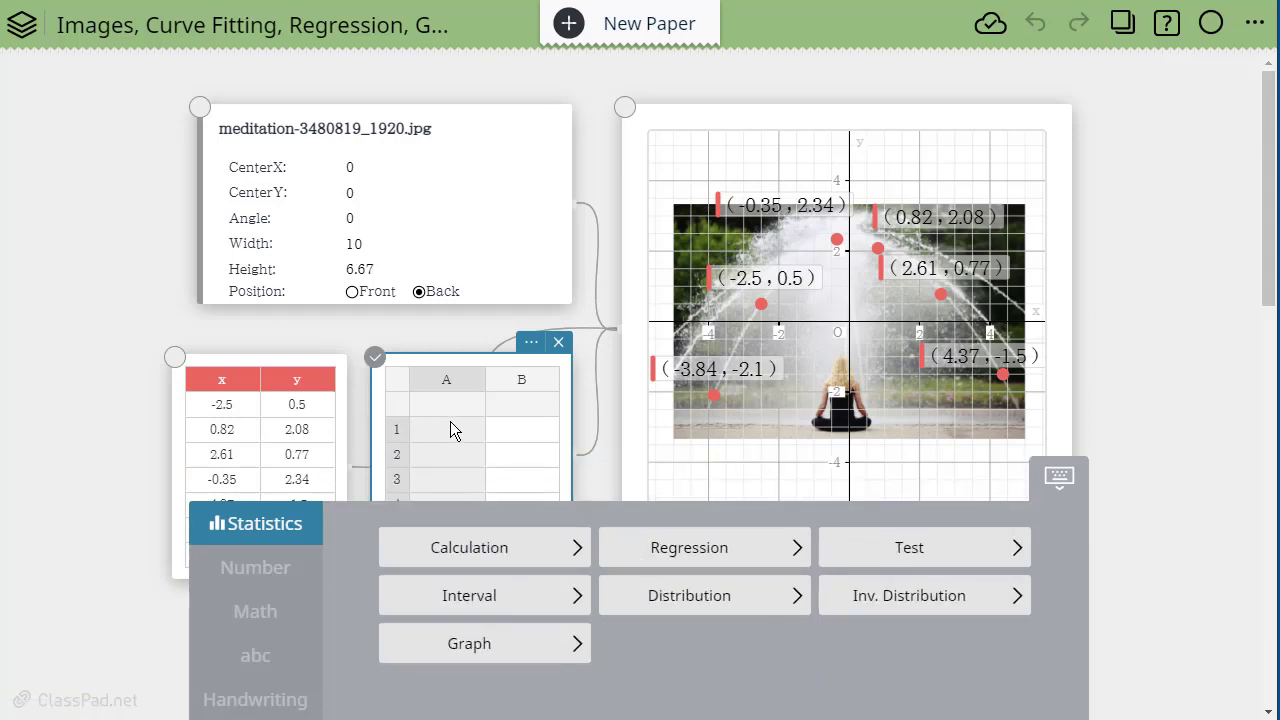
{"action": "key", "text": "ctrl+v"}
Copy the y values into column B, then select the data and list the regression types
{"action": "left_click", "coordinate": [305, 376]}
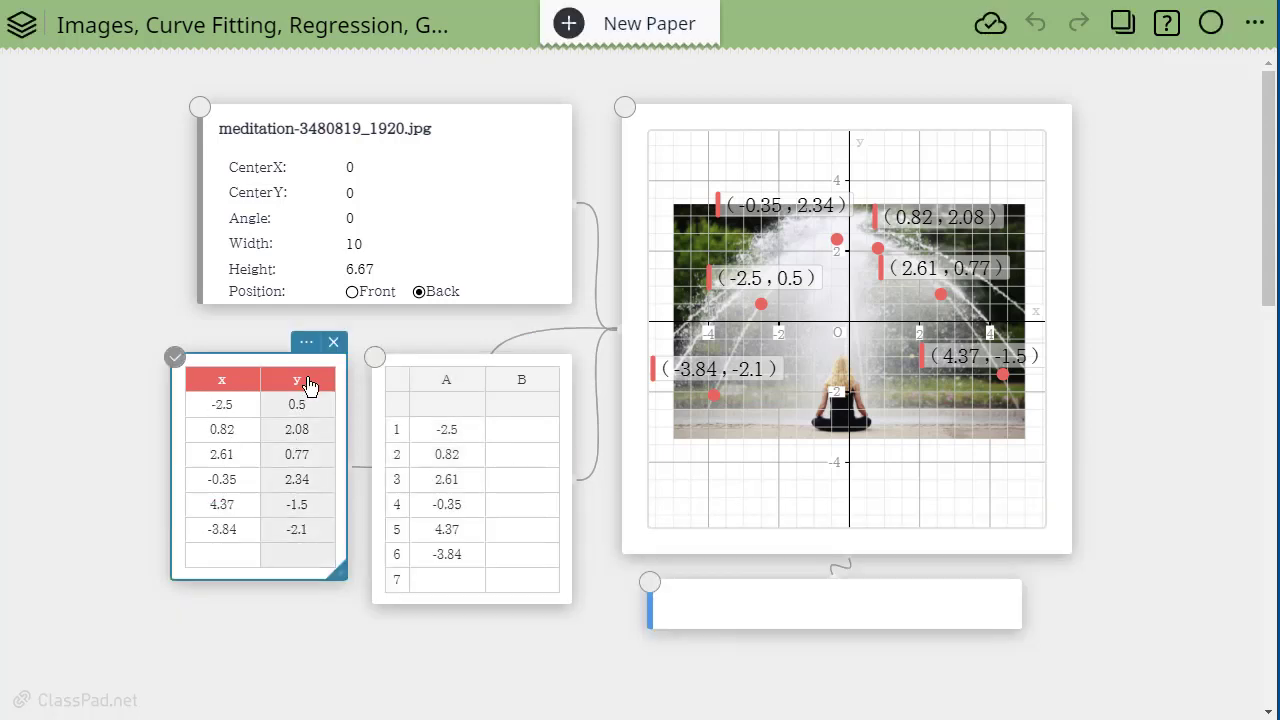
{"action": "left_click", "coordinate": [524, 382]}
{"action": "left_click", "coordinate": [524, 382]}
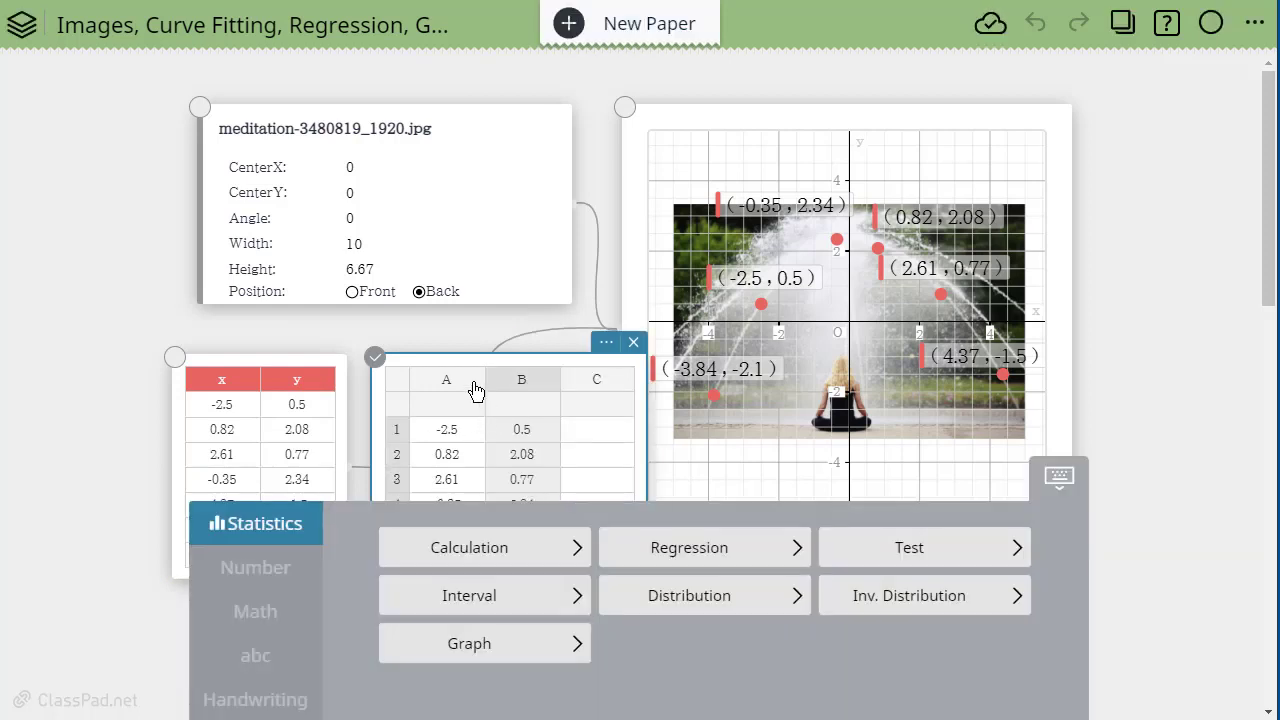
{"action": "left_click", "coordinate": [352, 340]}
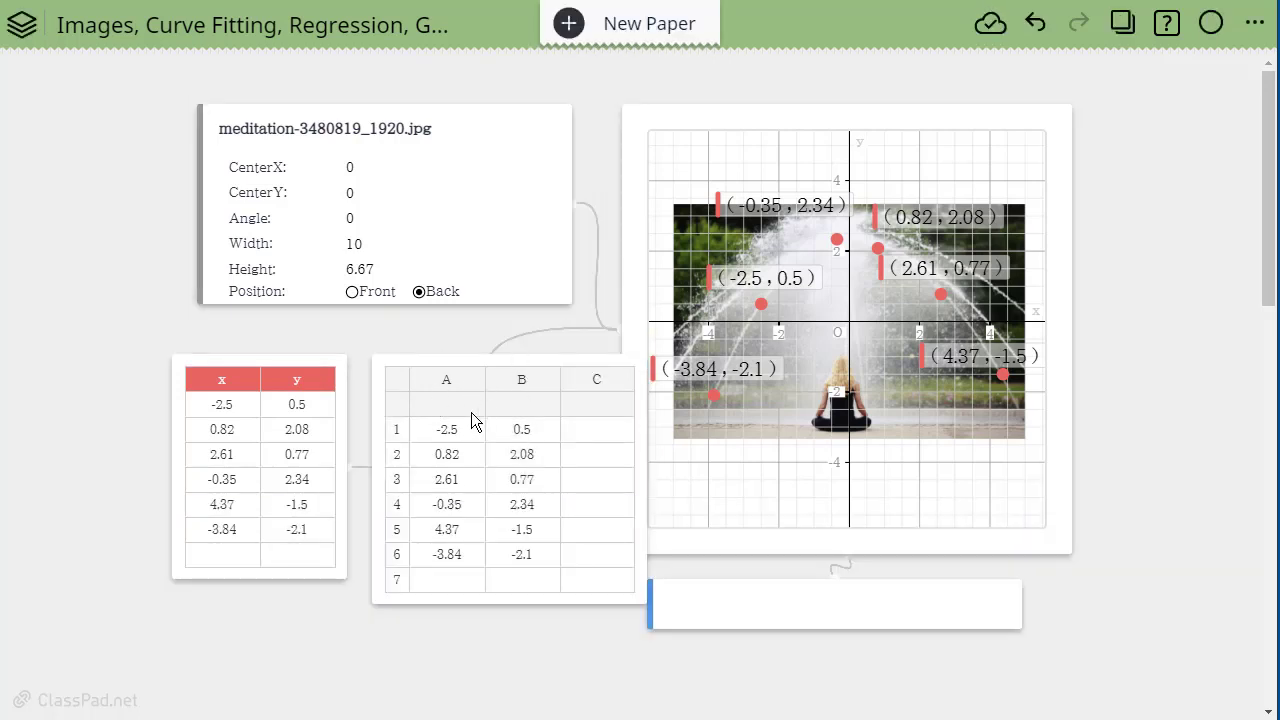
{"action": "left_click", "coordinate": [450, 382]}
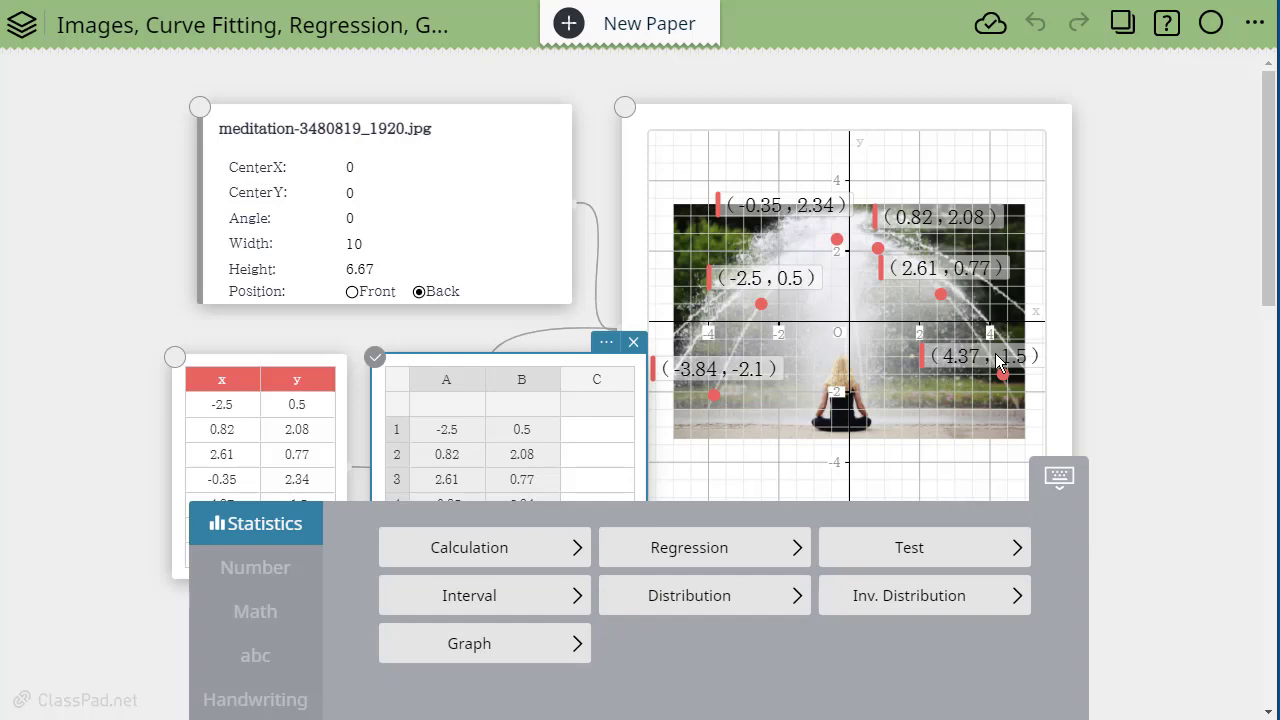
{"action": "left_click", "coordinate": [709, 556]}
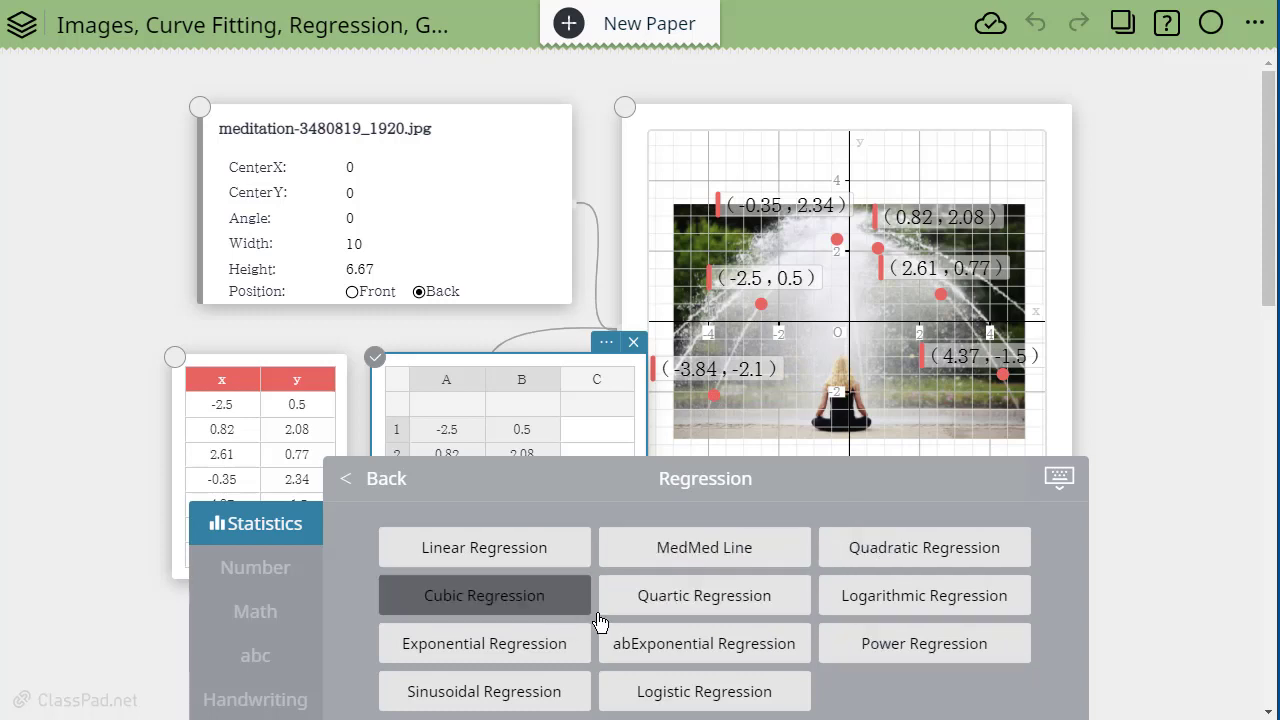
Fit a quadratic regression, move its card to the top left and show r² and MSe
{"action": "left_click", "coordinate": [908, 550]}
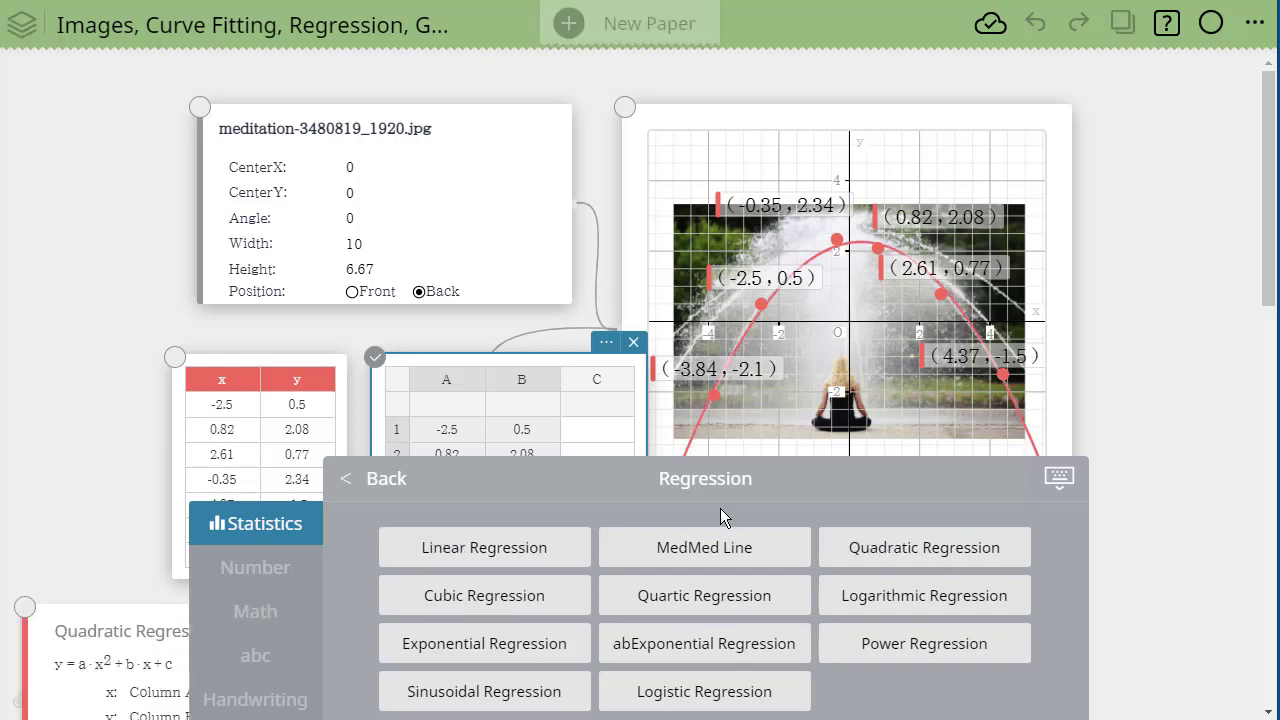
{"action": "left_click", "coordinate": [117, 613]}
{"action": "left_click_drag", "start_coordinate": [121, 616], "coordinate": [141, 92]}
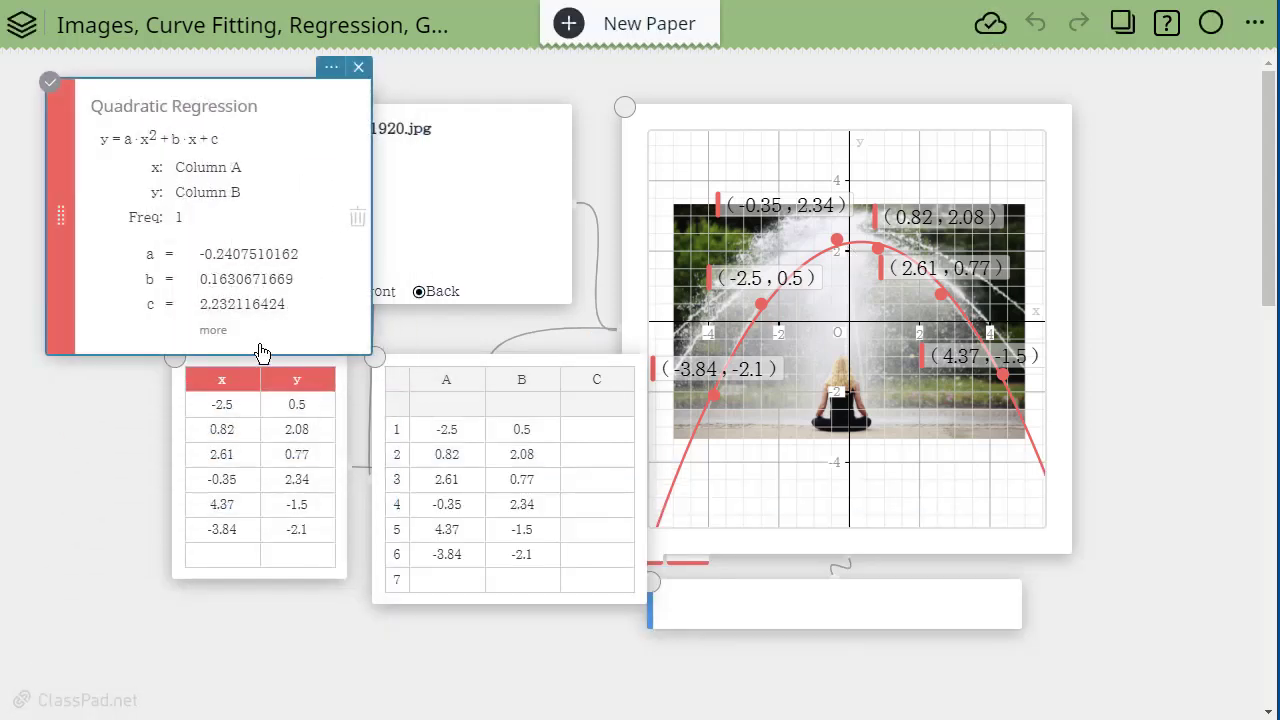
{"action": "left_click", "coordinate": [250, 381]}
{"action": "left_click_drag", "start_coordinate": [250, 381], "coordinate": [200, 431]}
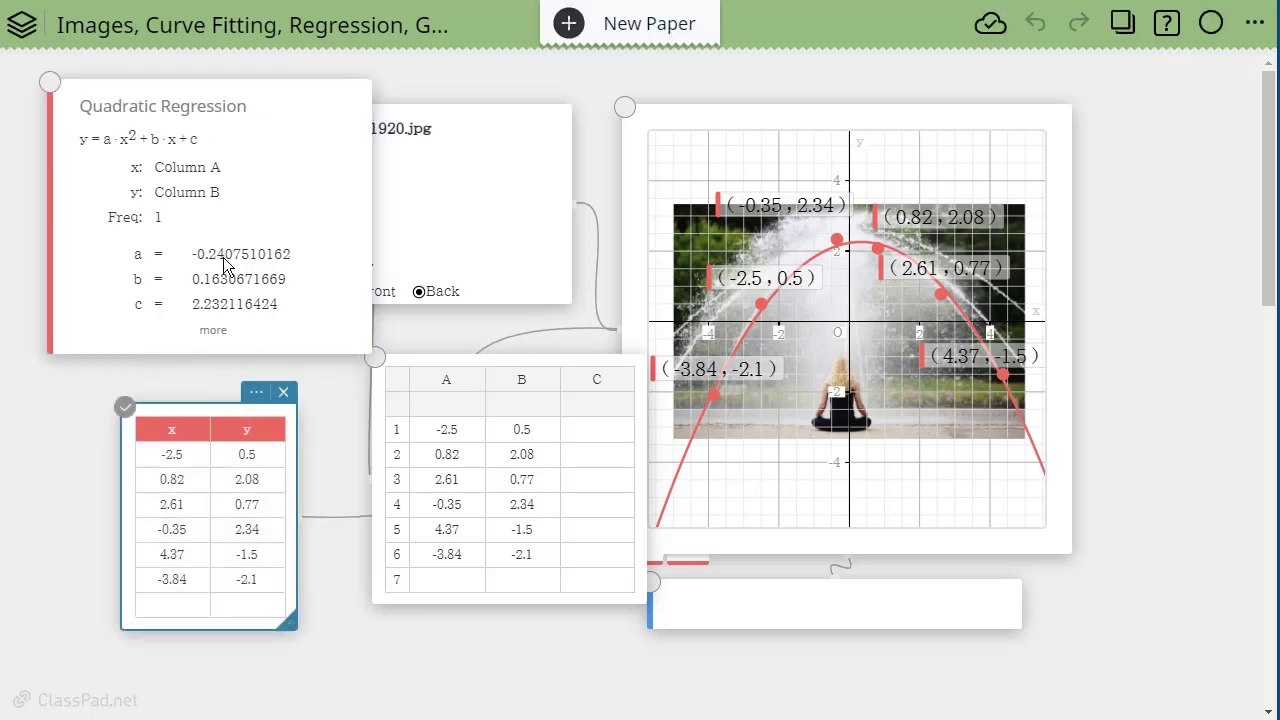
{"action": "left_click", "coordinate": [223, 333]}
{"action": "left_click", "coordinate": [222, 335]}
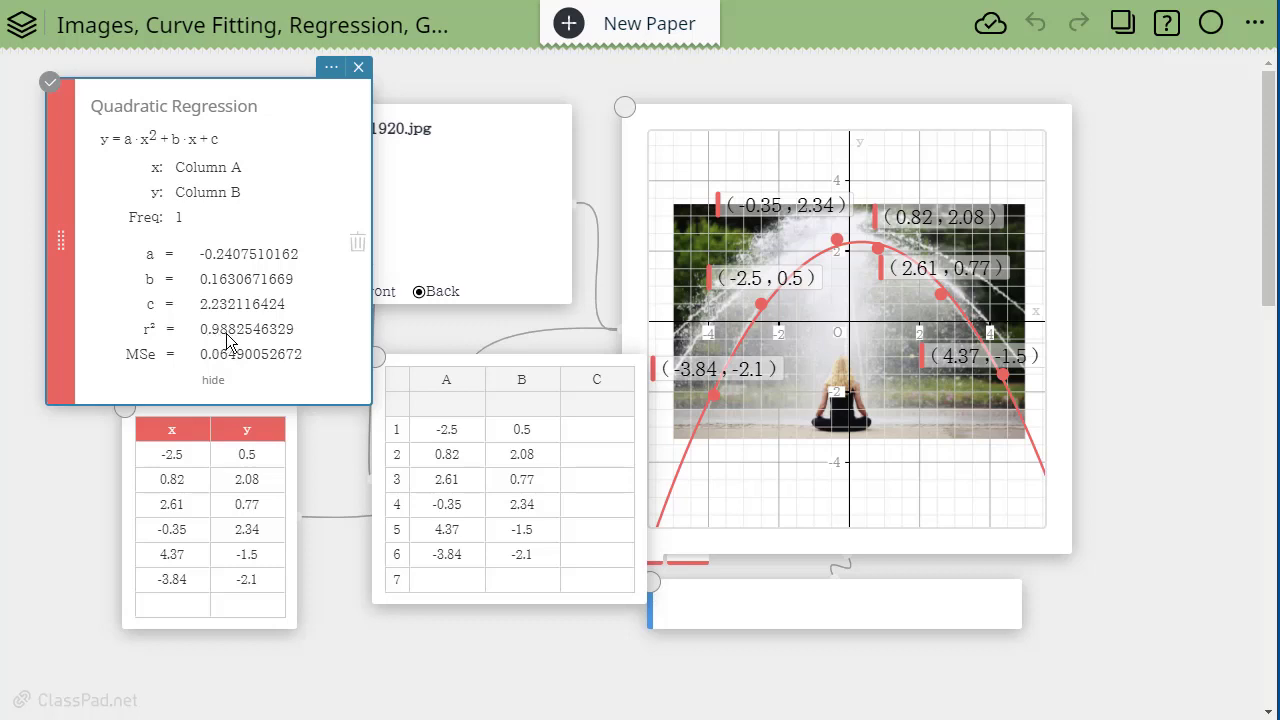
Drag the top data point on the graph to (-0.43, 2.14)
{"action": "left_click", "coordinate": [838, 245]}
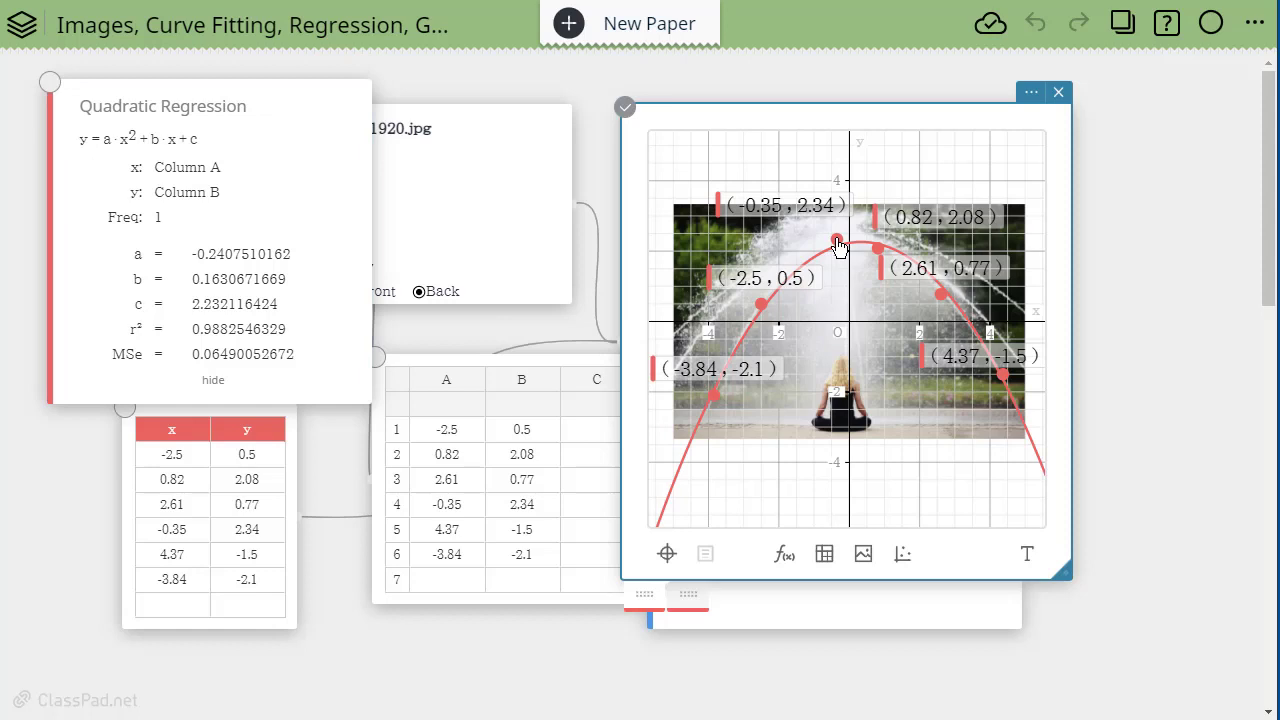
{"action": "left_click_drag", "start_coordinate": [838, 245], "coordinate": [834, 251]}
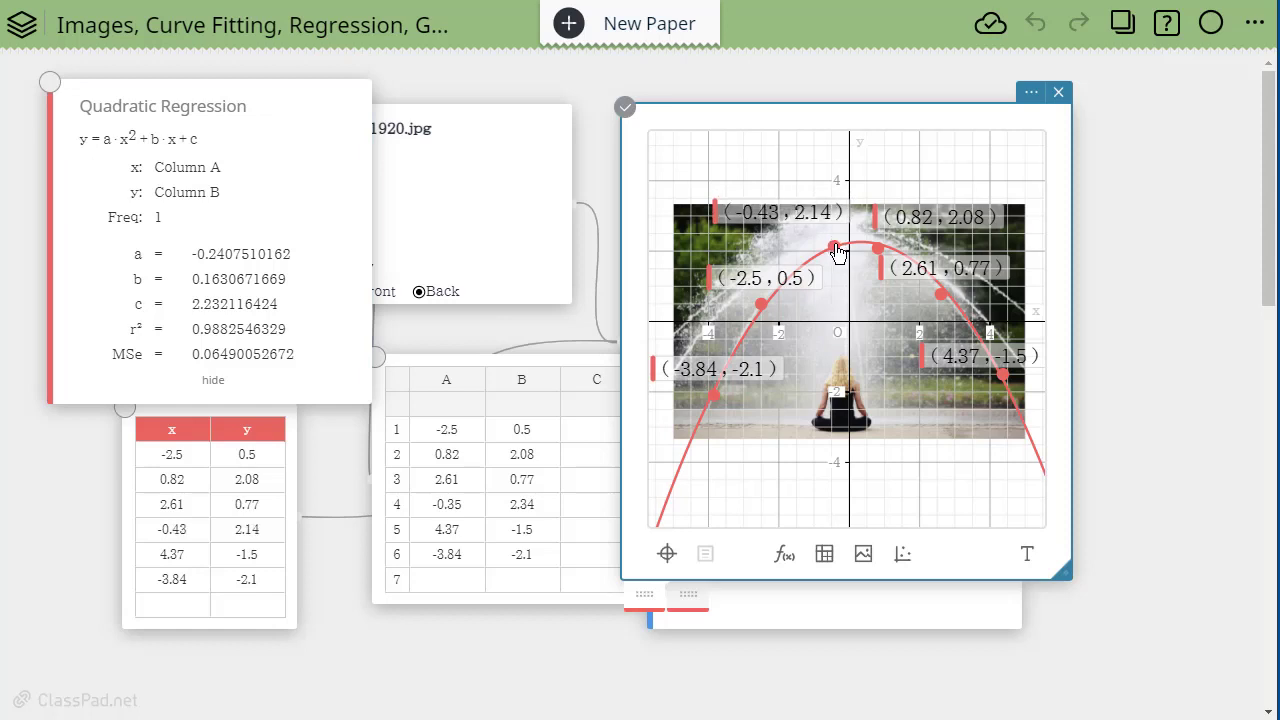
{"action": "left_click", "coordinate": [1166, 340]}
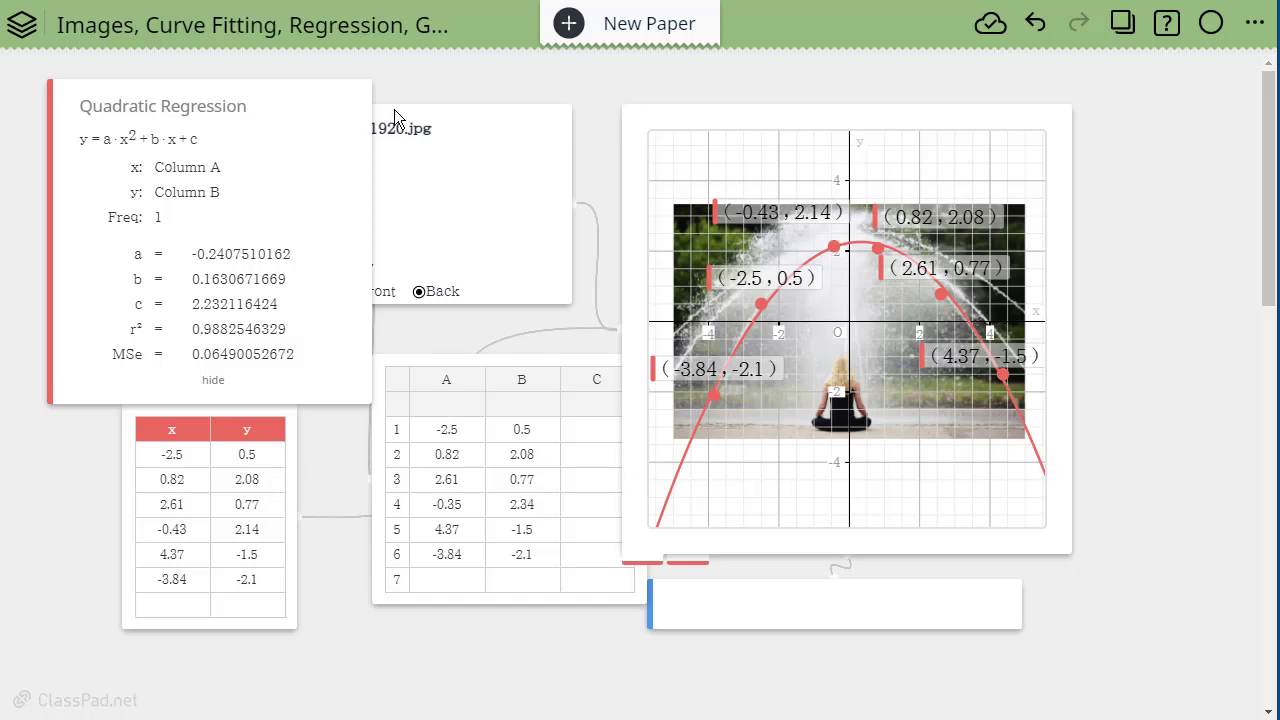
Type y=-.24x^2+.16x+2.23 into the empty card under the graph and execute it
{"action": "left_click", "coordinate": [703, 604]}
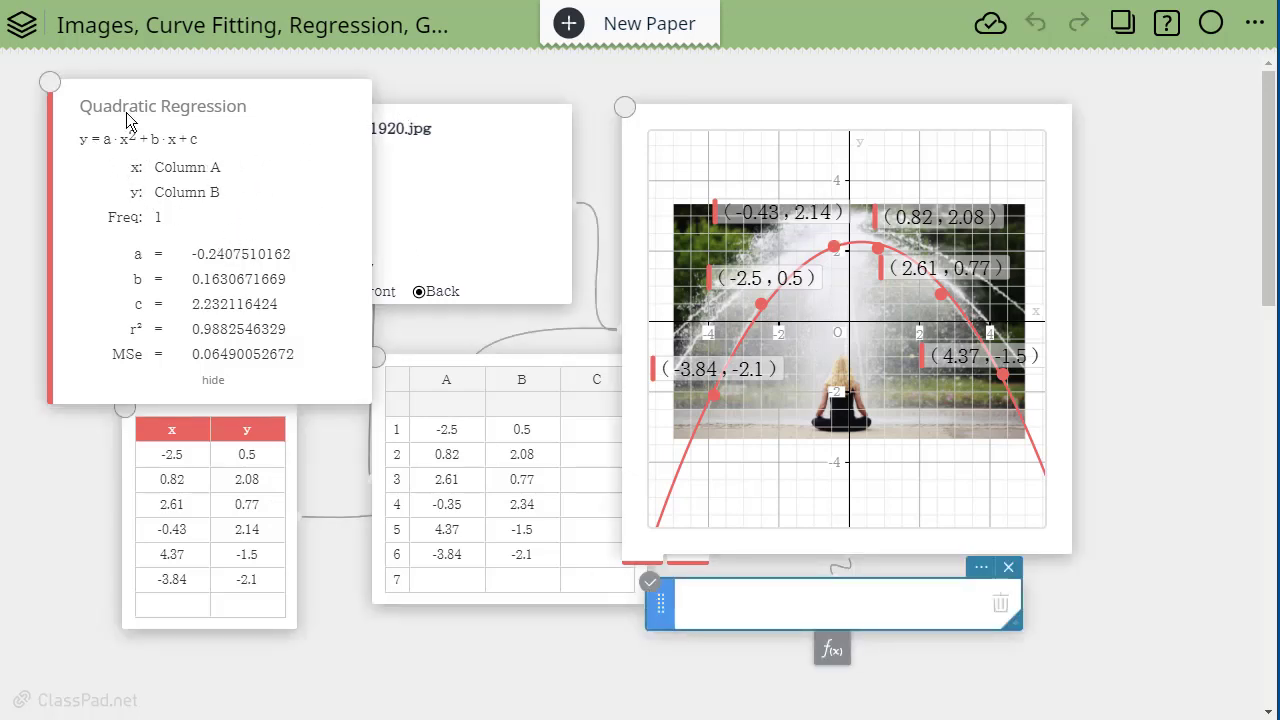
{"action": "left_click", "coordinate": [684, 606]}
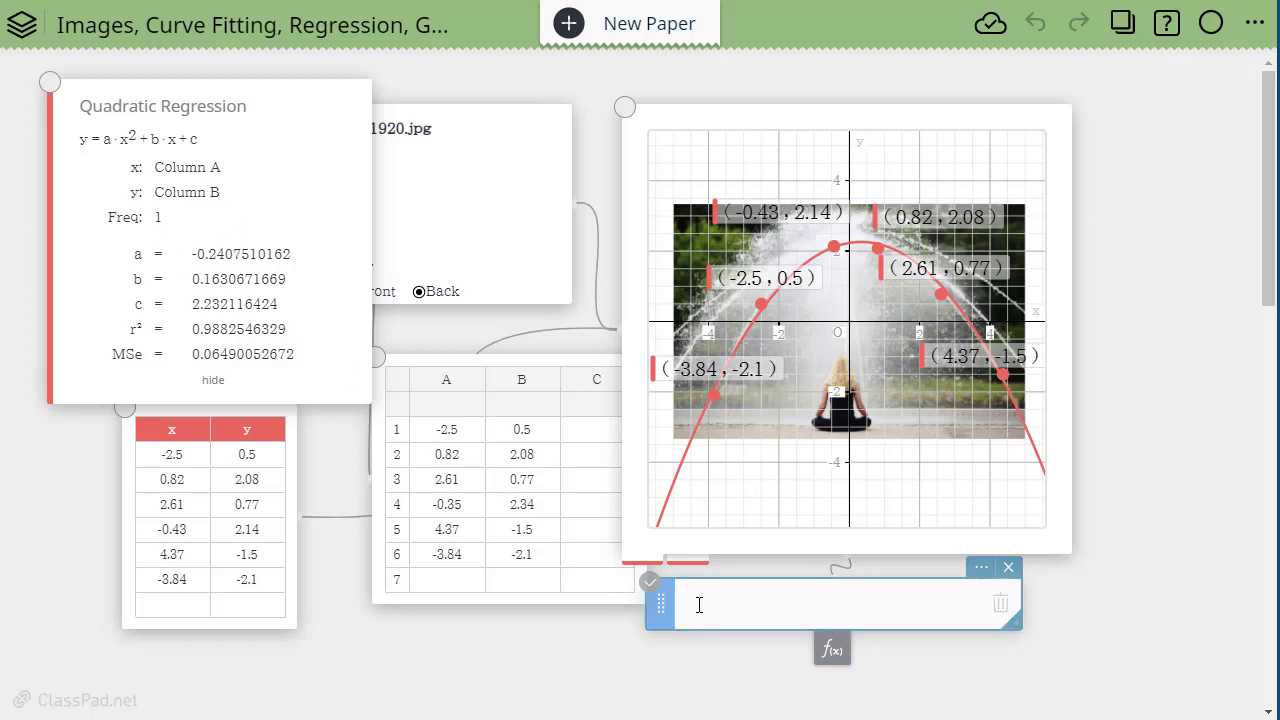
{"action": "type", "text": "y"}
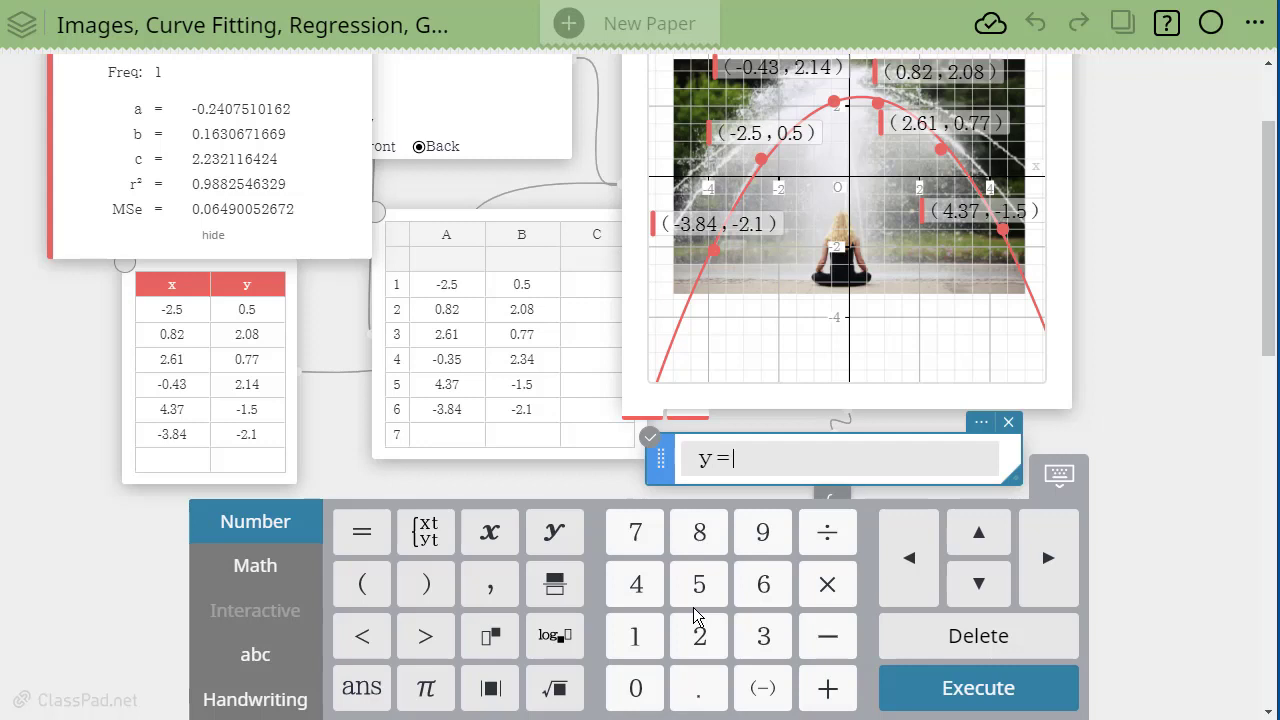
{"action": "type", "text": "="}
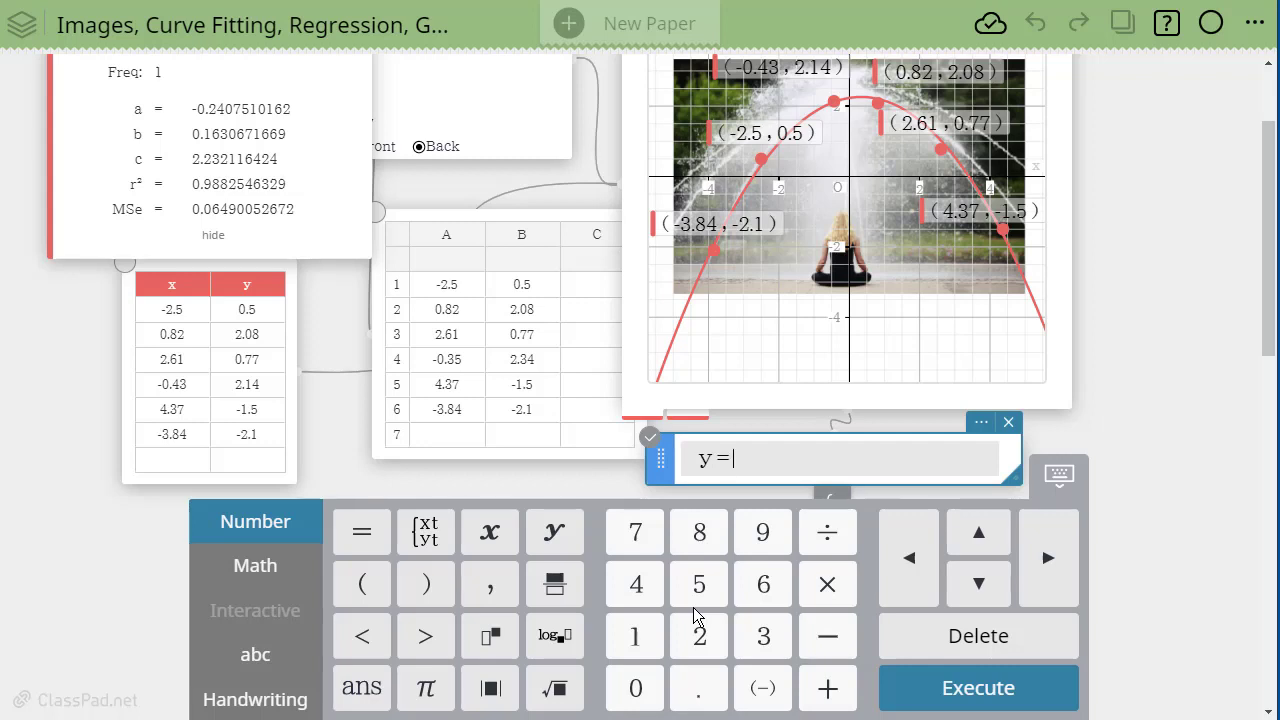
{"action": "type", "text": "-"}
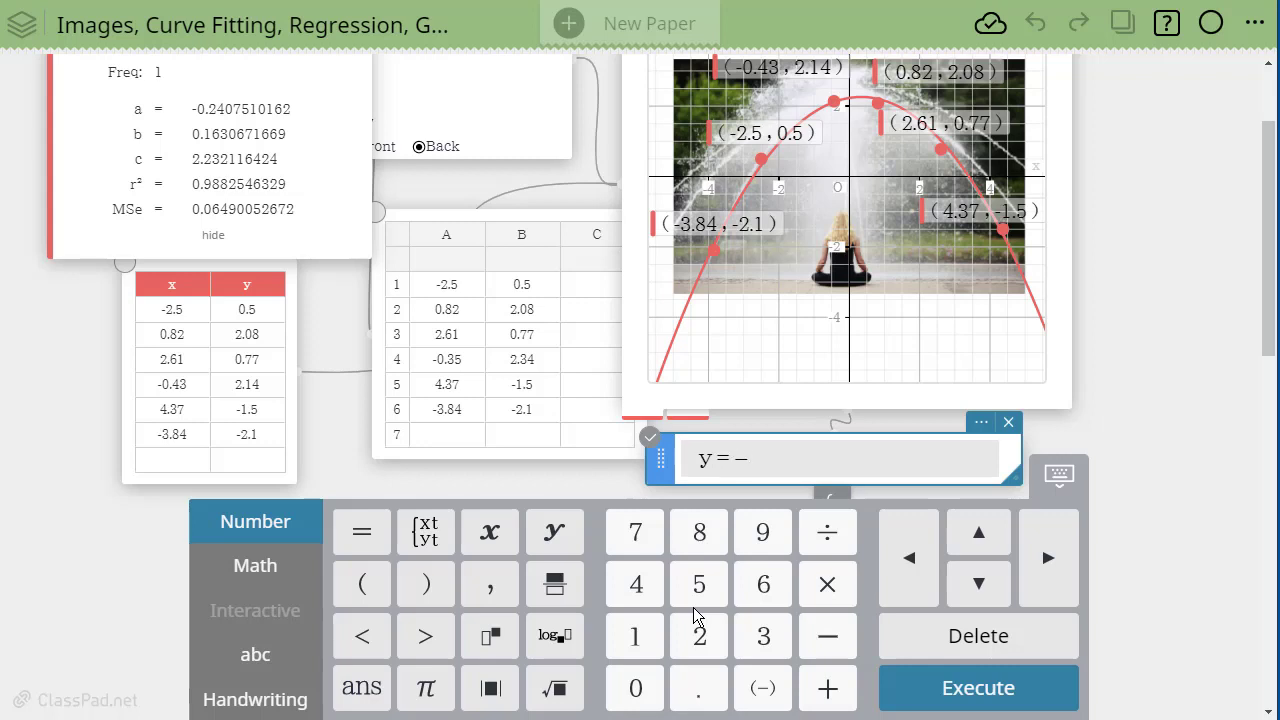
{"action": "type", "text": ".24x"}
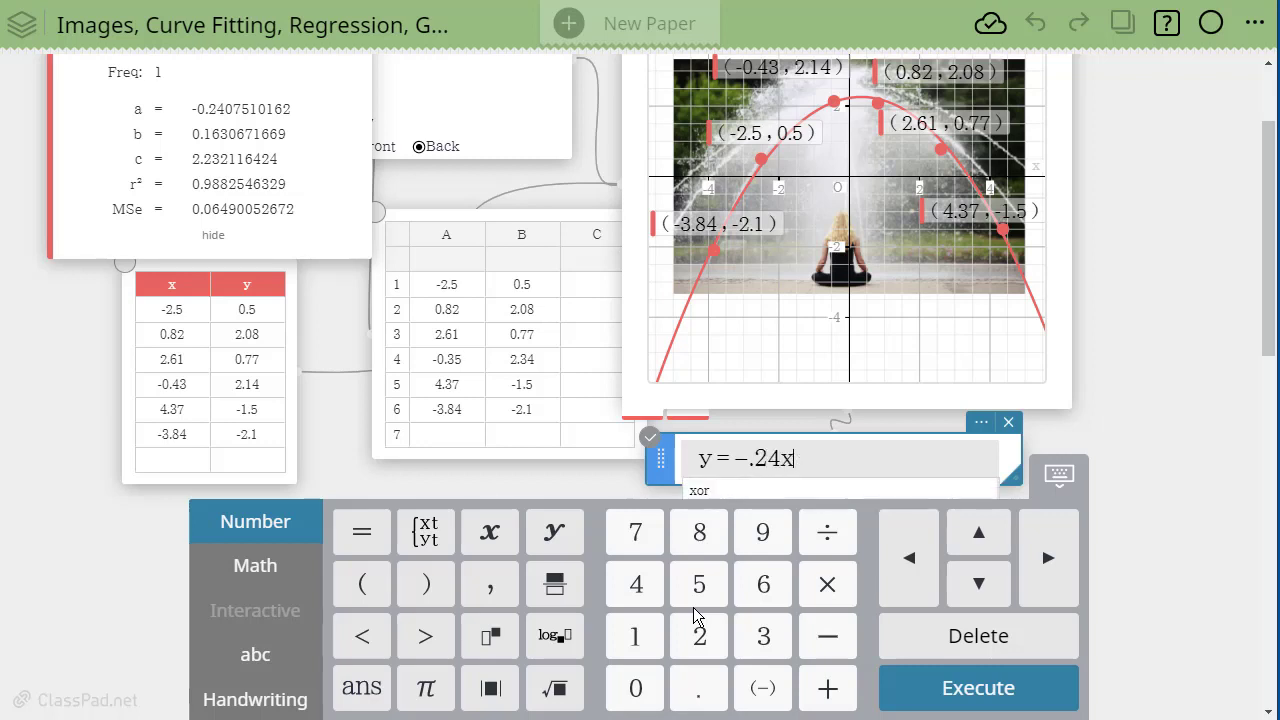
{"action": "type", "text": "^2"}
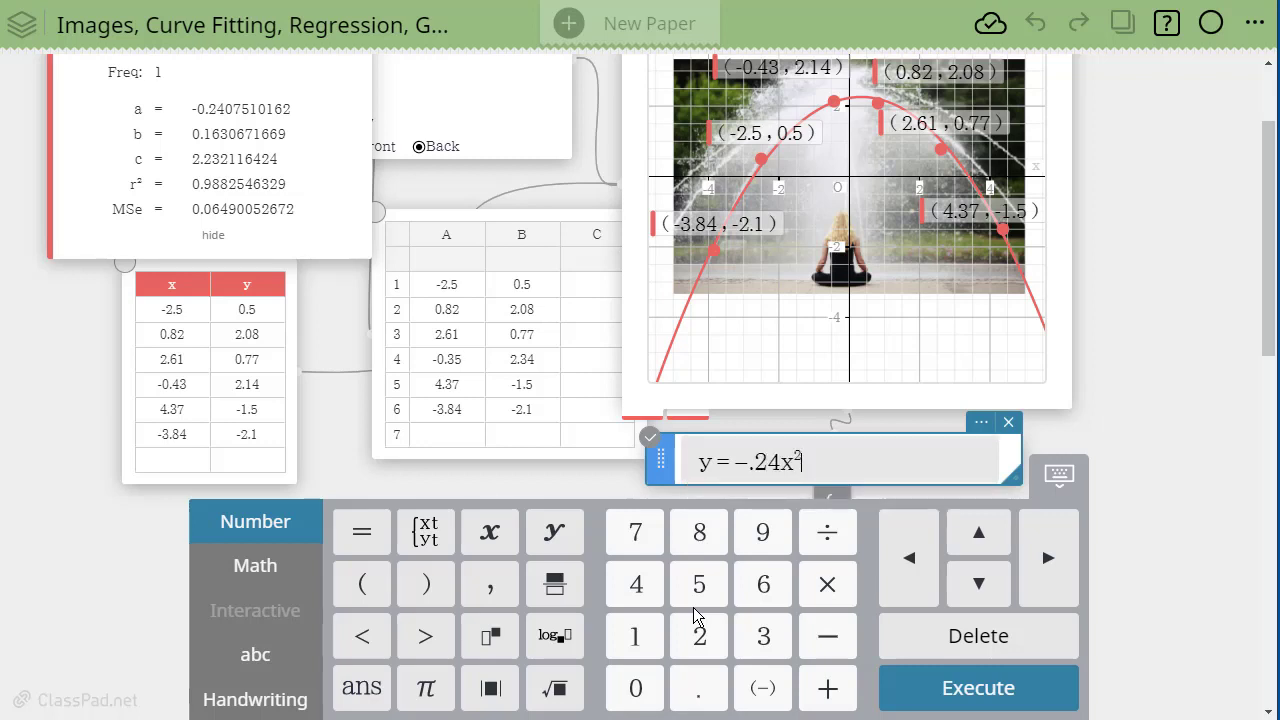
{"action": "key", "text": "Right"}
{"action": "type", "text": "+ "}
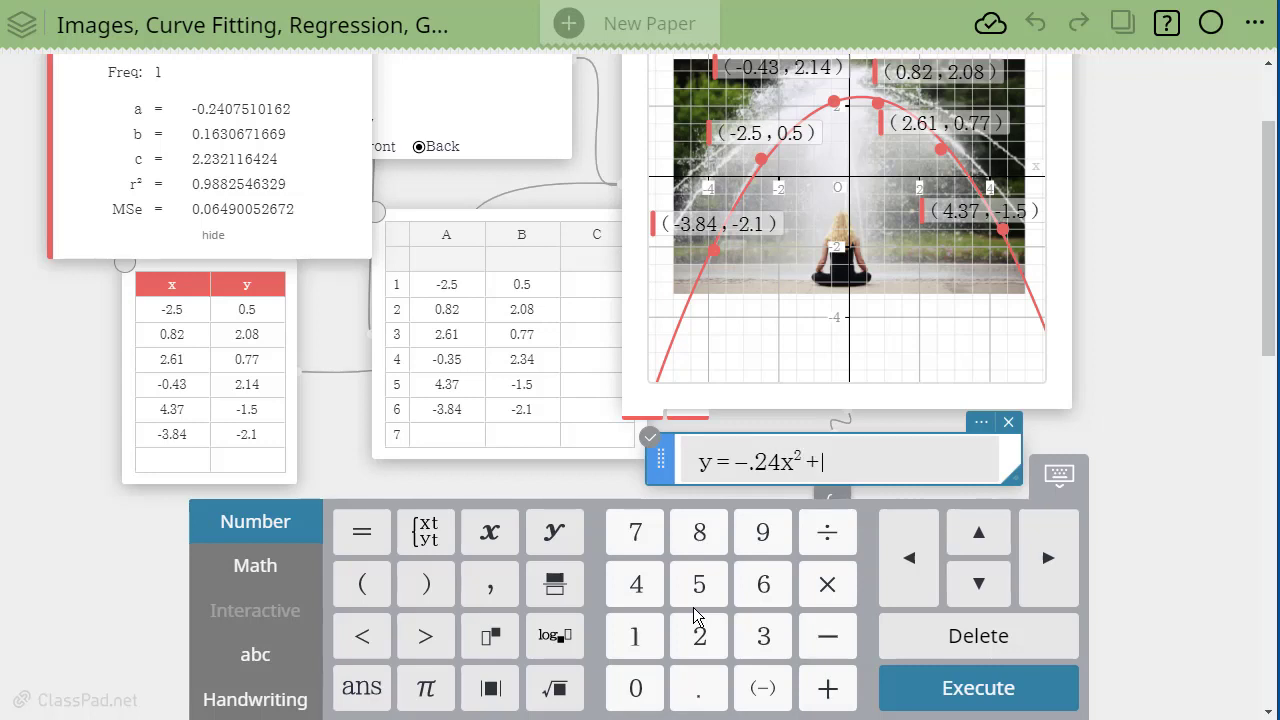
{"action": "type", "text": ".1"}
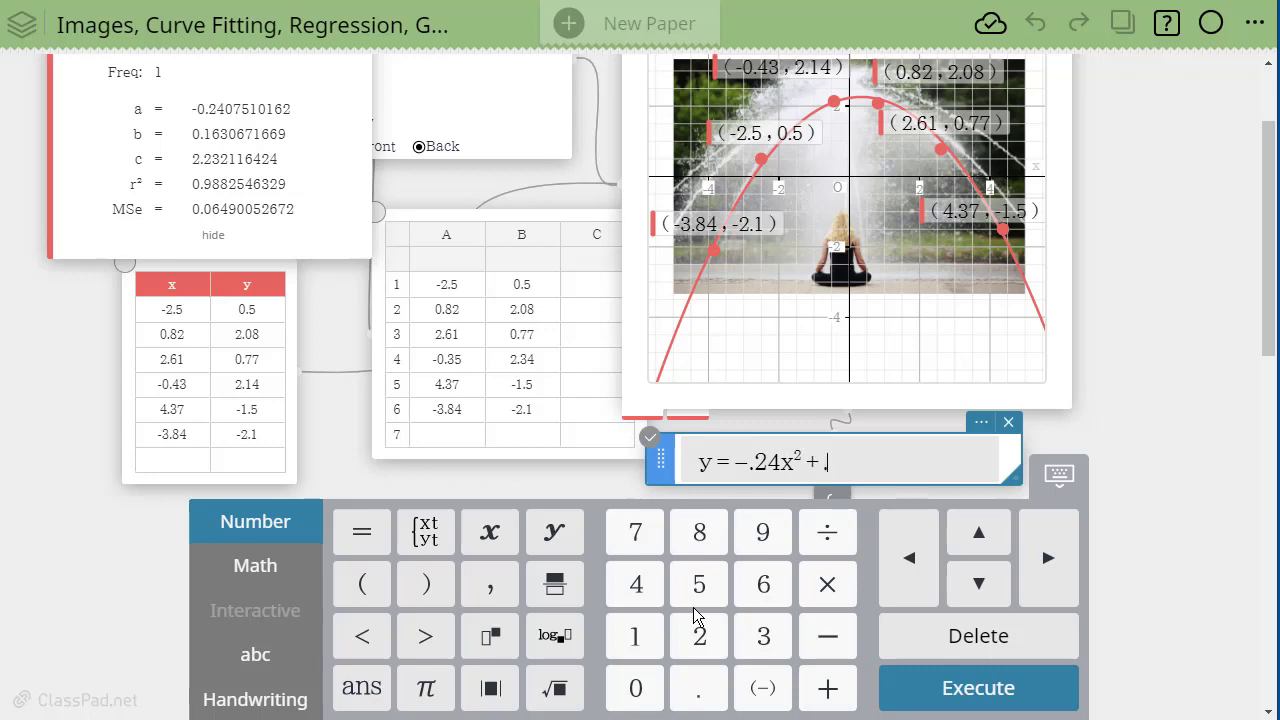
{"action": "type", "text": "6x "}
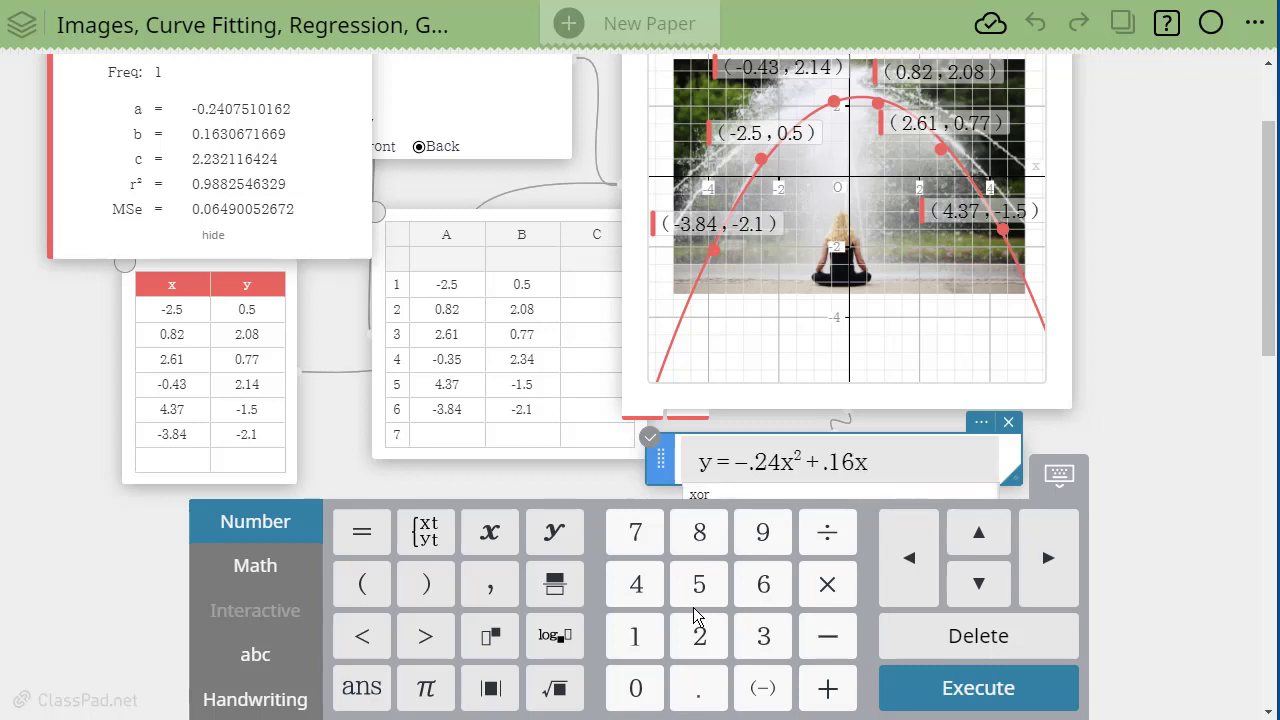
{"action": "type", "text": "+ 2.23"}
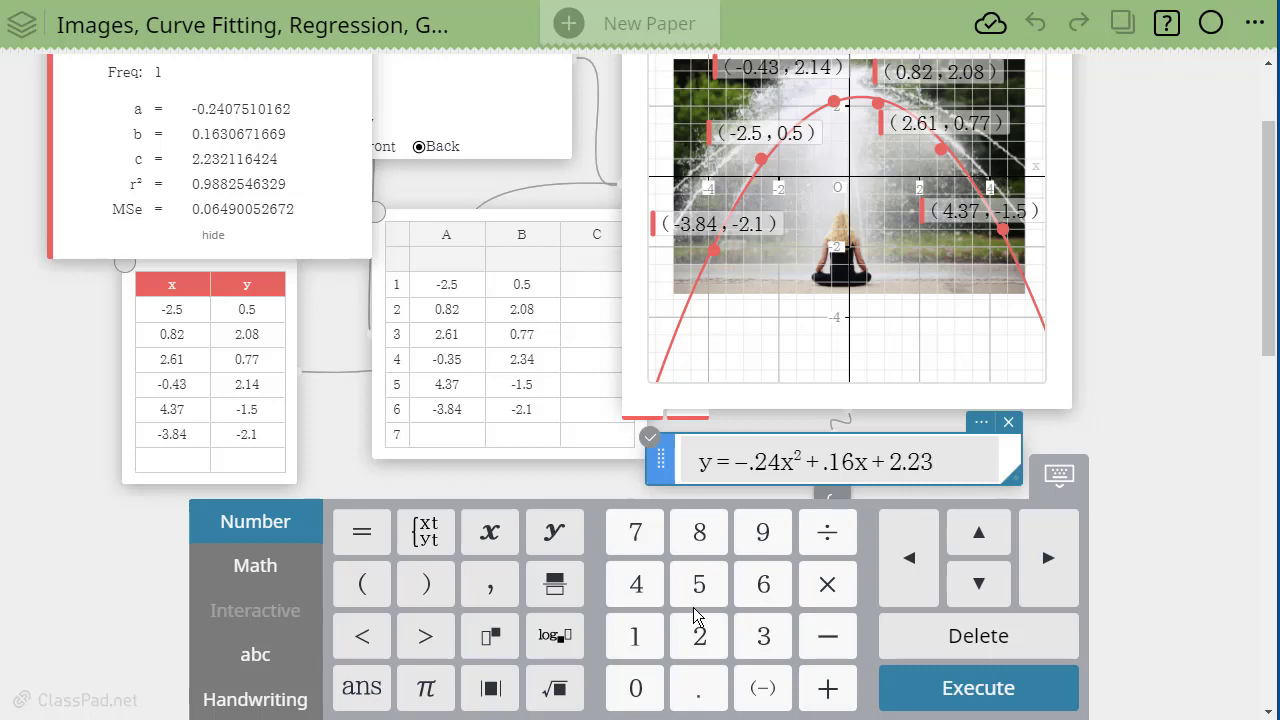
{"action": "left_click", "coordinate": [1015, 692]}
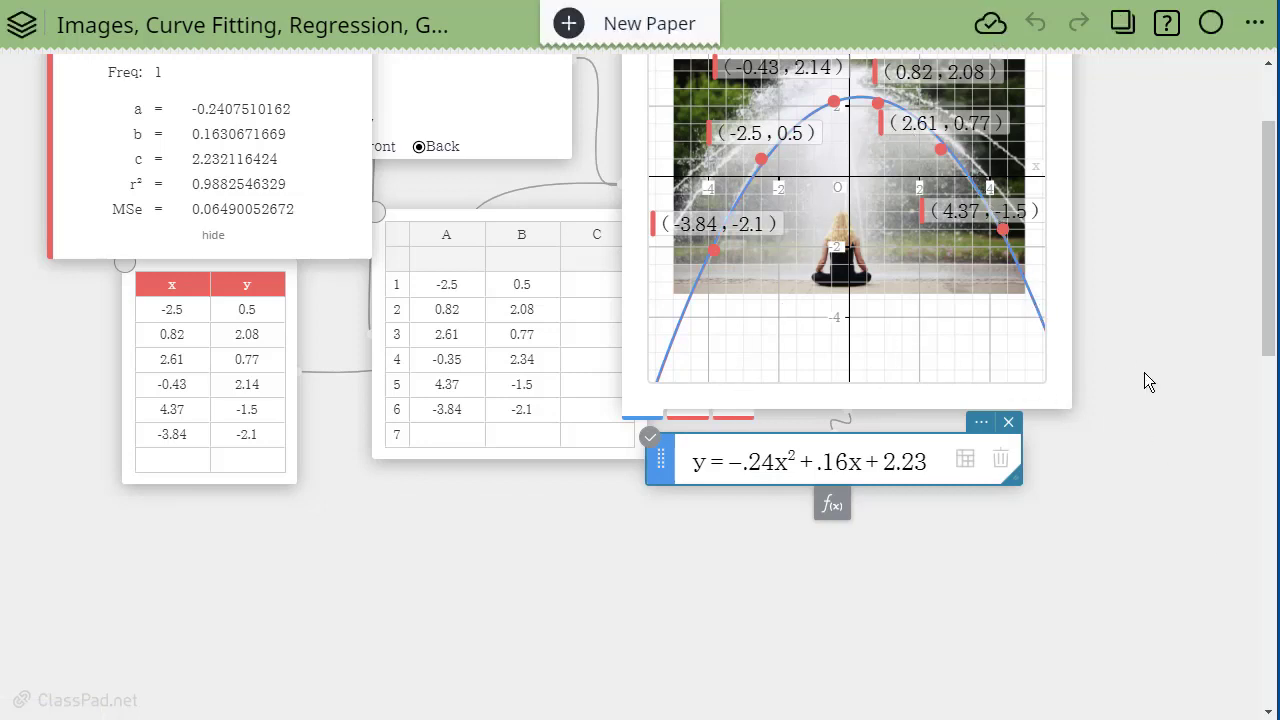
Drag the spreadsheet card left so it sits next to the x/y table
{"action": "left_click_drag", "start_coordinate": [527, 203], "coordinate": [477, 253]}
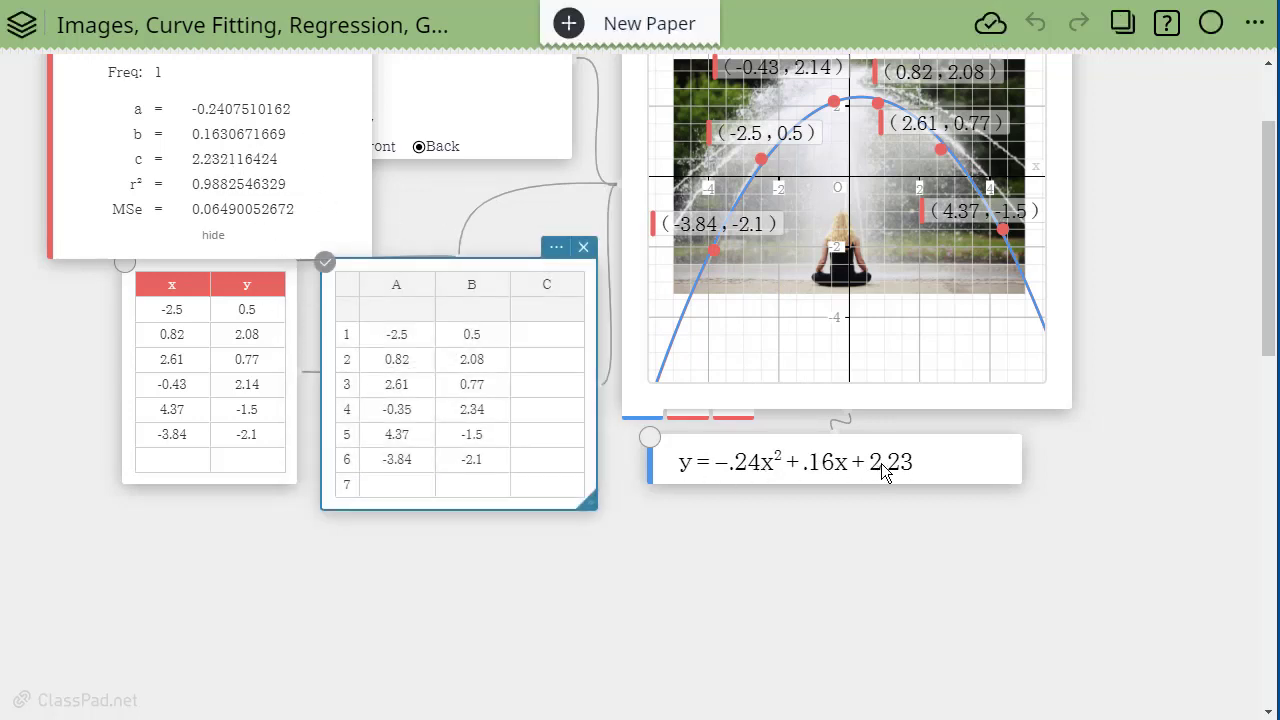
{"action": "scroll", "coordinate": [1120, 400], "scroll_direction": "up", "scroll_amount": 2}
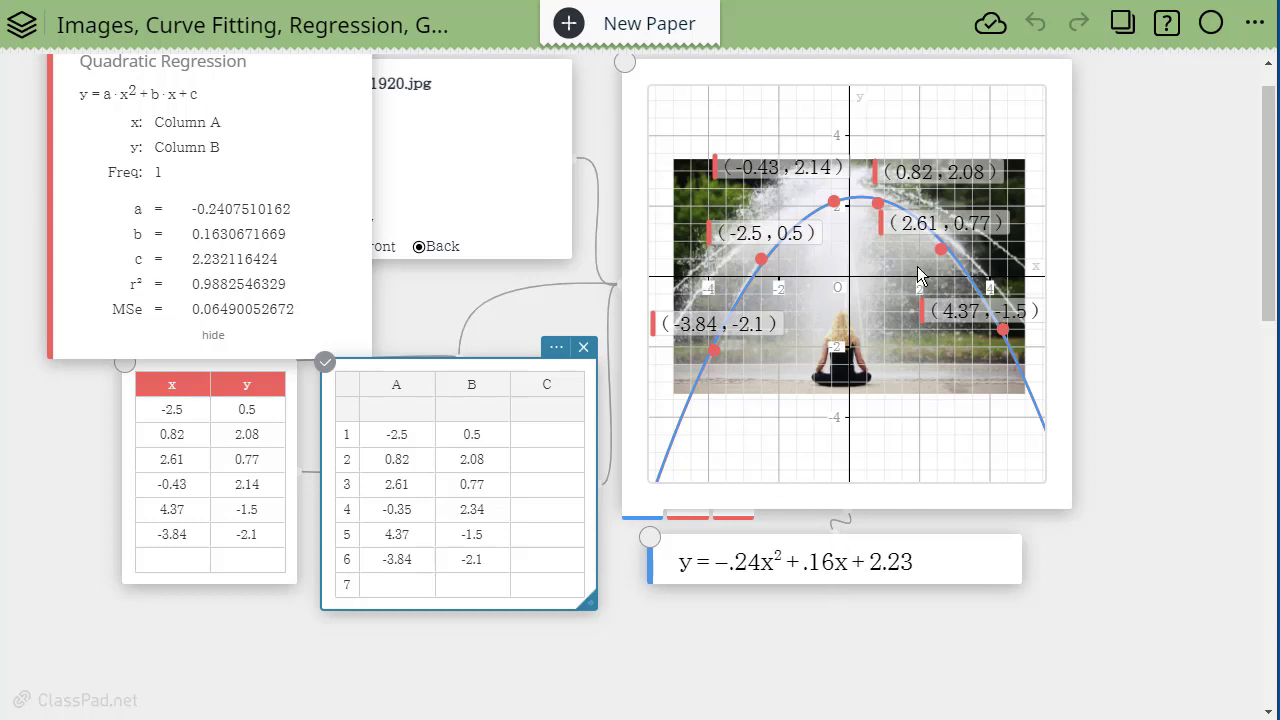
Add a new empty f(x) expression row beneath the quadratic equation card
{"action": "left_click", "coordinate": [827, 578]}
{"action": "left_click", "coordinate": [830, 607]}
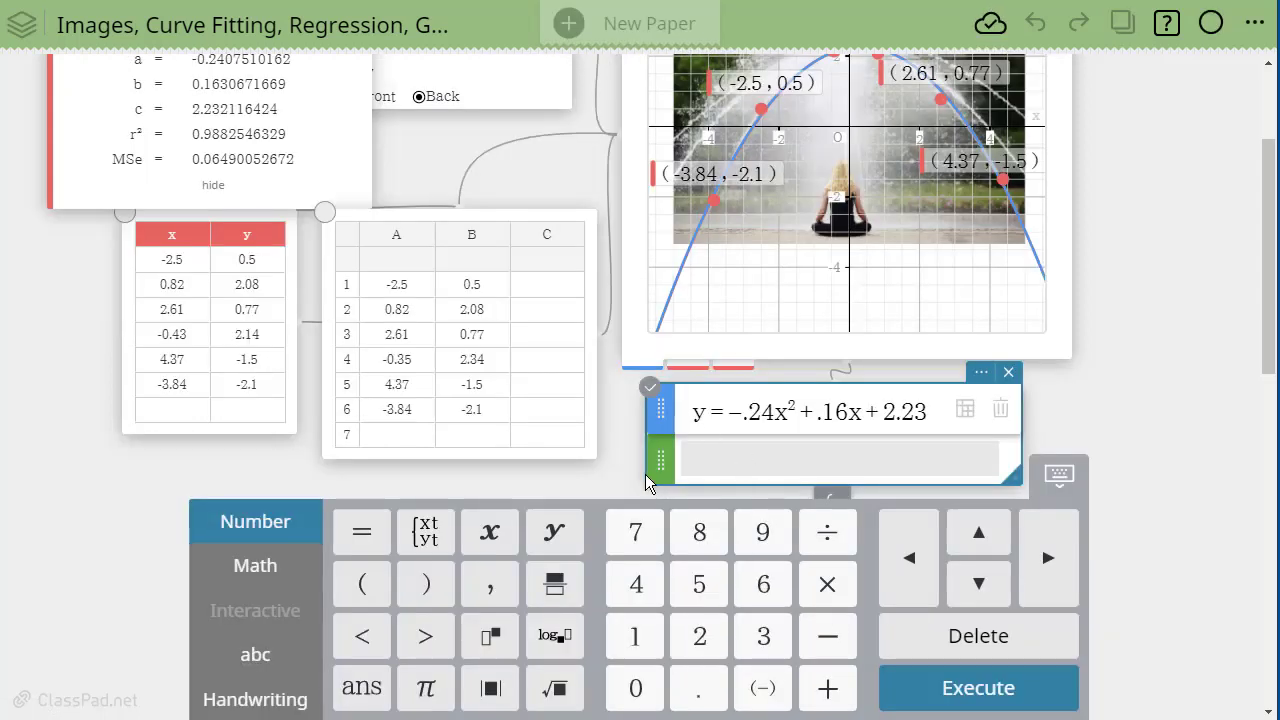
{"action": "scroll", "coordinate": [1150, 240], "scroll_direction": "up", "scroll_amount": 3}
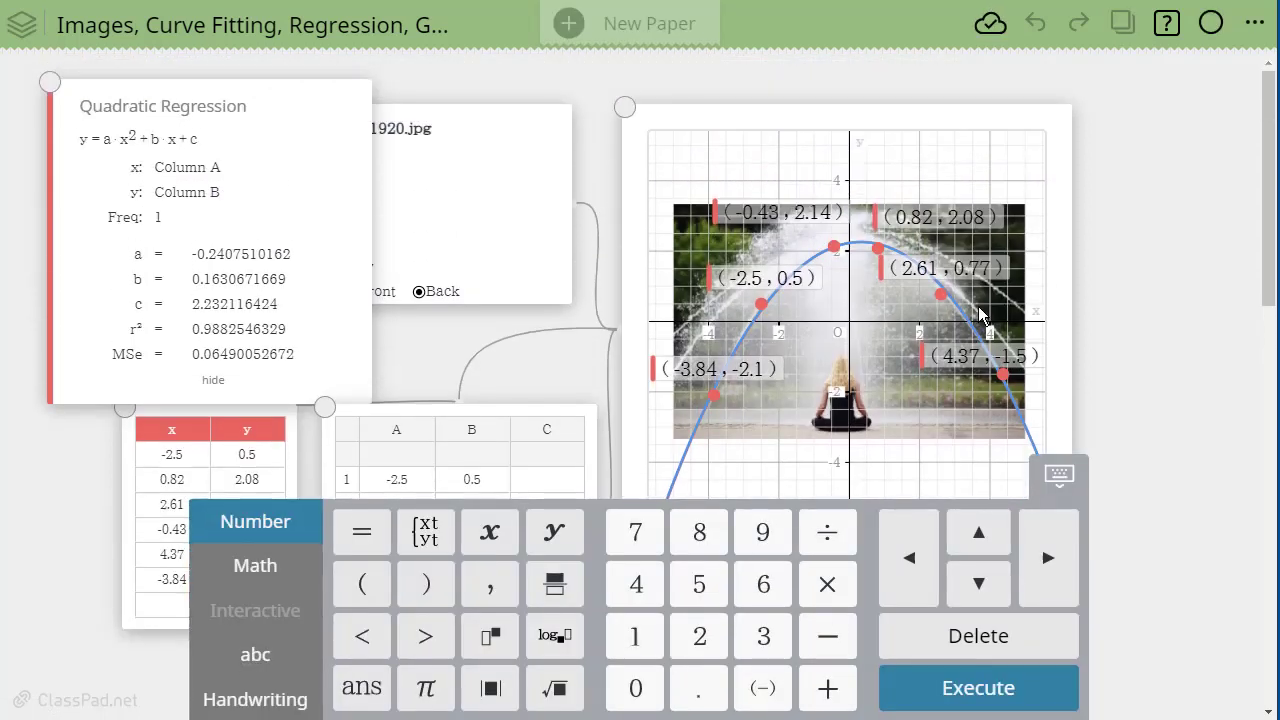